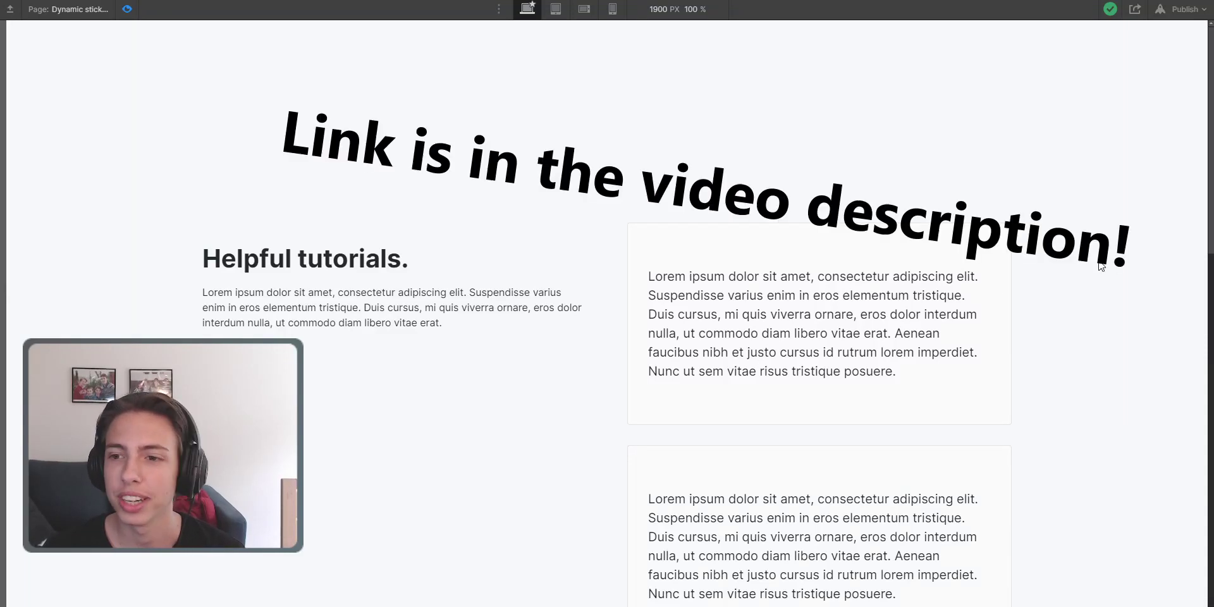
# Step: Scroll down the sticky section preview, then exit preview back to the Designer
pyautogui.moveTo(1205, 130); pyautogui.dragTo(1209, 480)
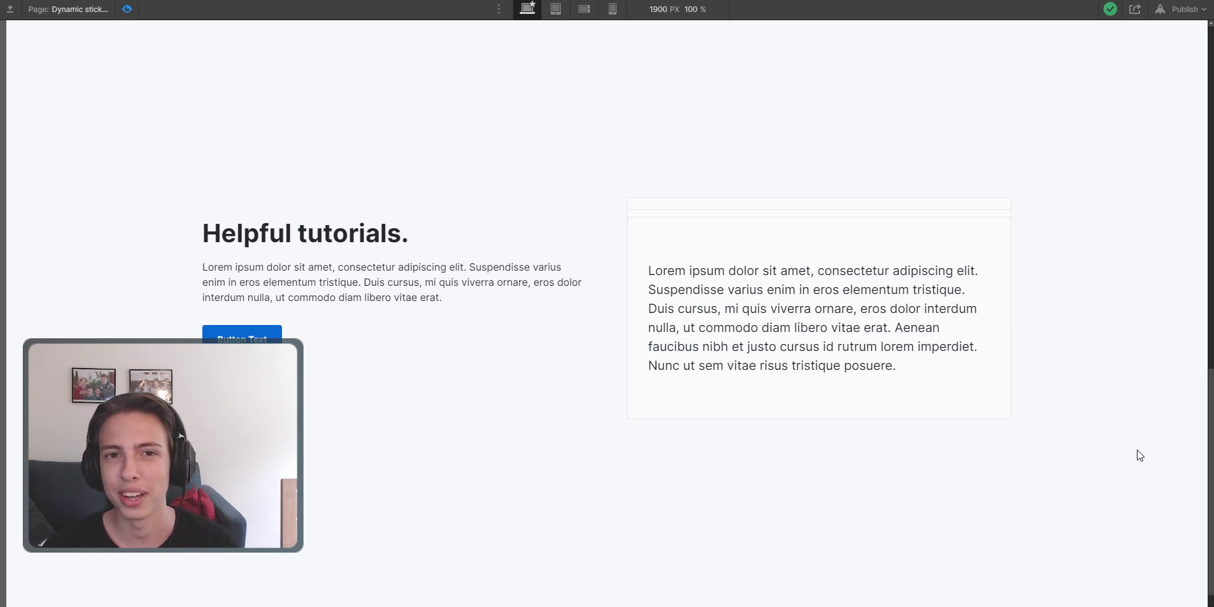
pyautogui.hotkey('ctrl', 'shift', 'p')
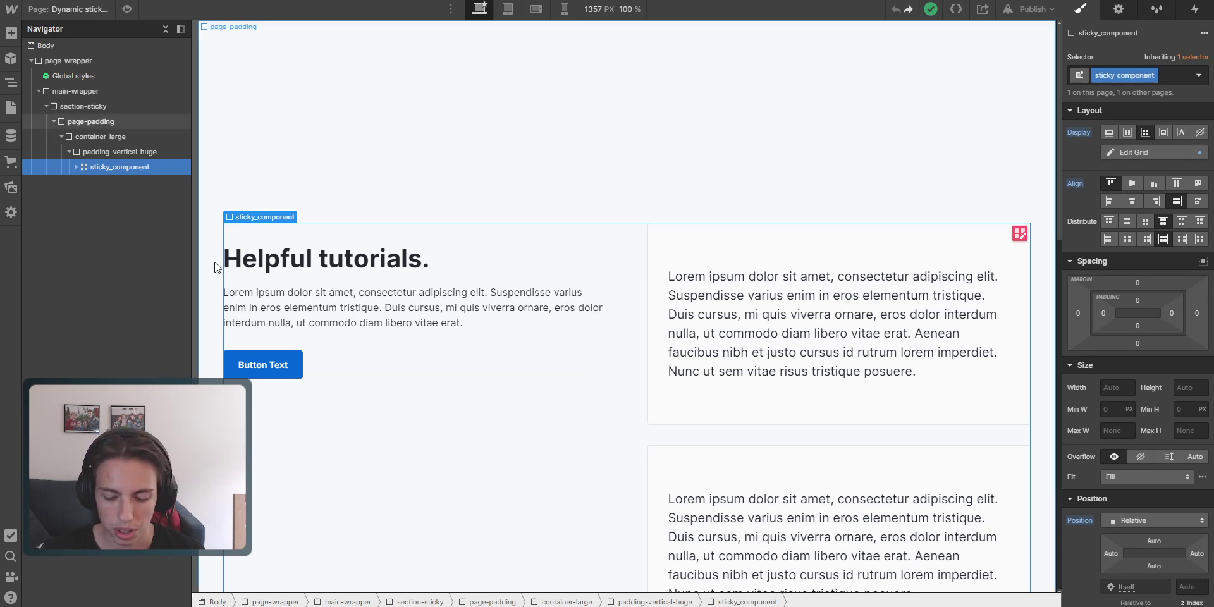
# Step: Add a Collection List at the top of the sticky_content-right column
pyautogui.press('Down')
pyautogui.press('Down')
pyautogui.press('Down')
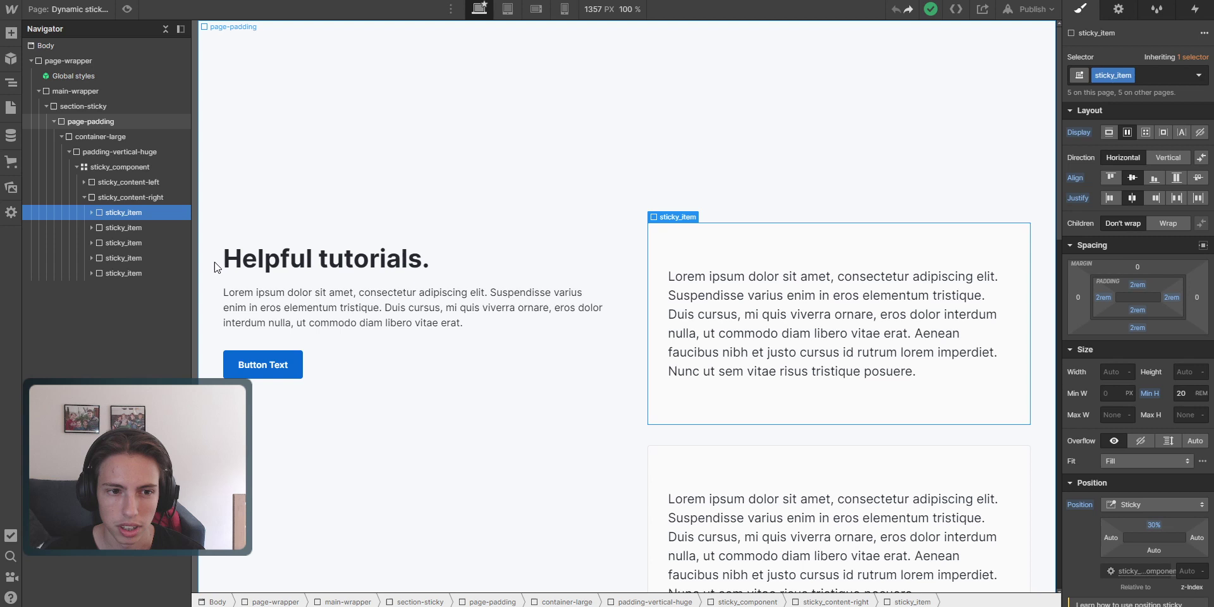
pyautogui.click(119, 194)
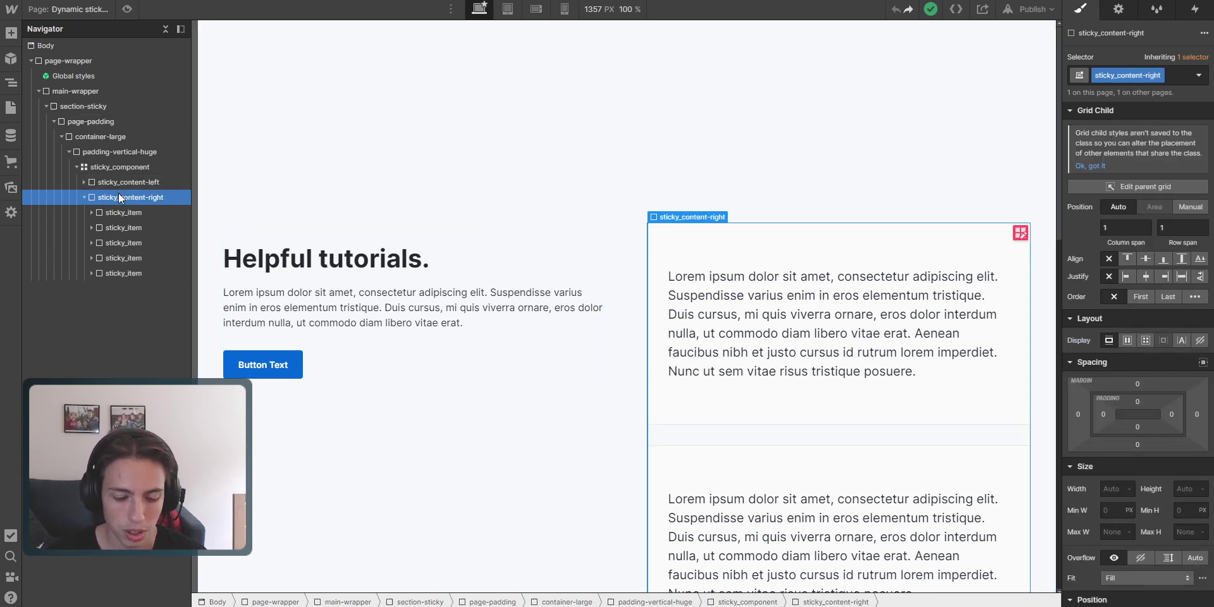
pyautogui.hotkey('ctrl', 'k')
pyautogui.write('coll')
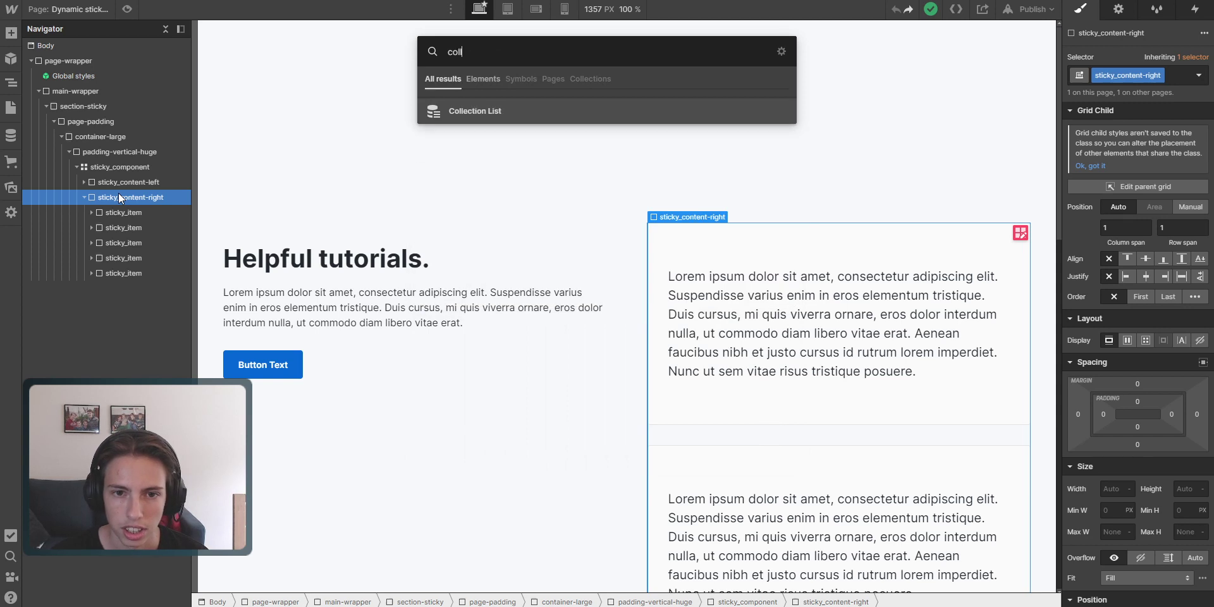
pyautogui.press('Return')
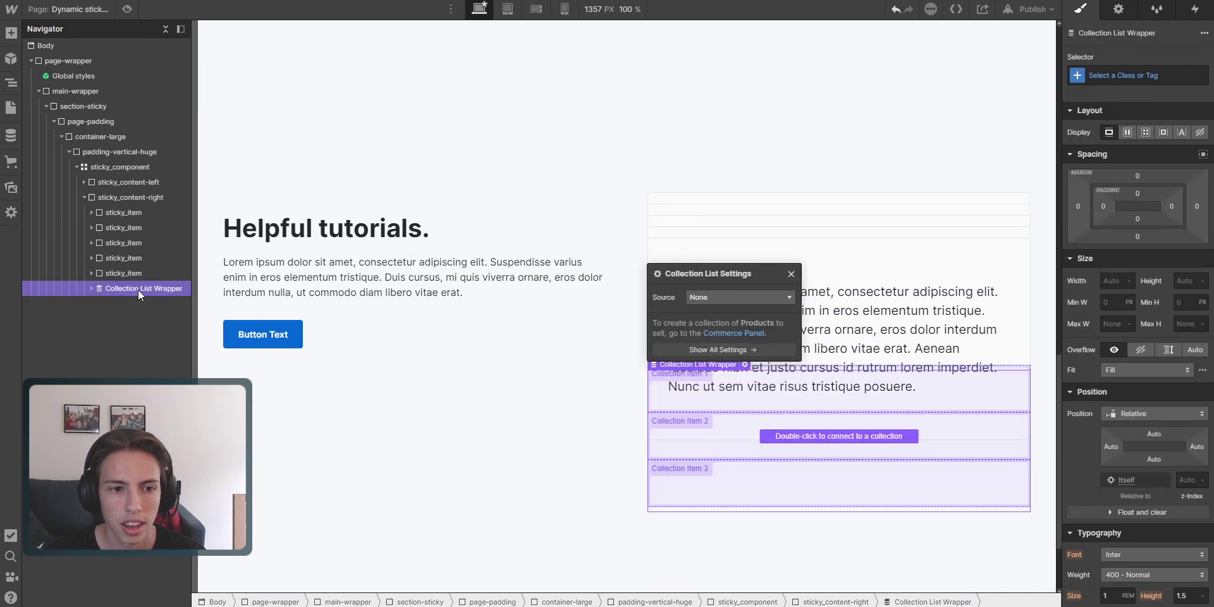
pyautogui.moveTo(139, 264); pyautogui.dragTo(137, 208)
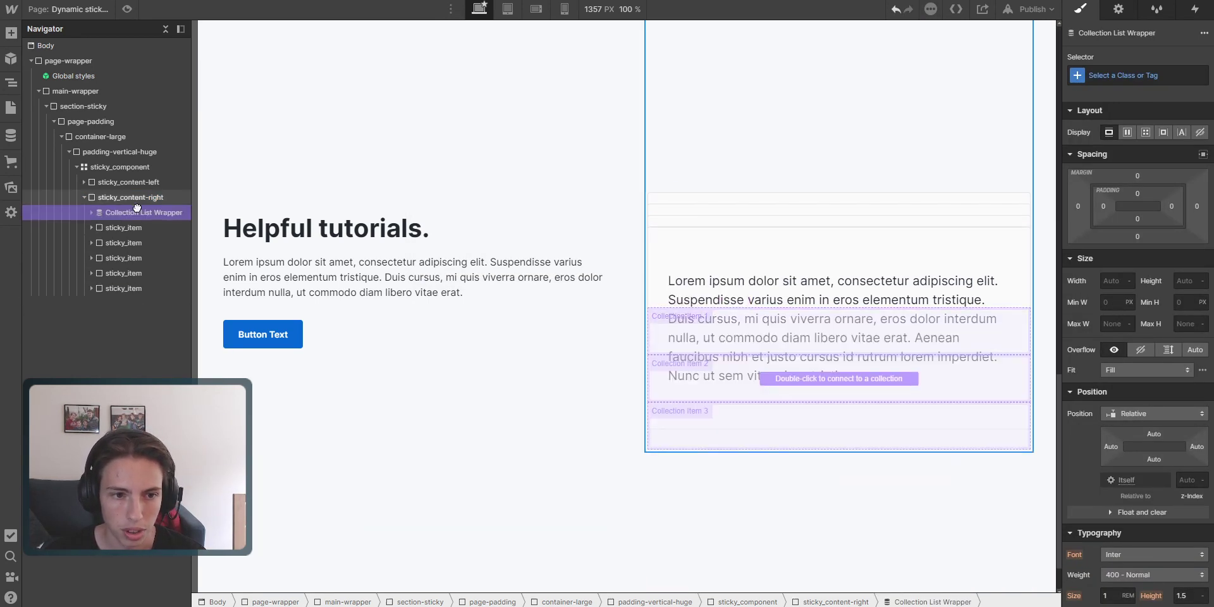
# Step: Give the Collection List element the class sticky_list
pyautogui.click(91, 212)
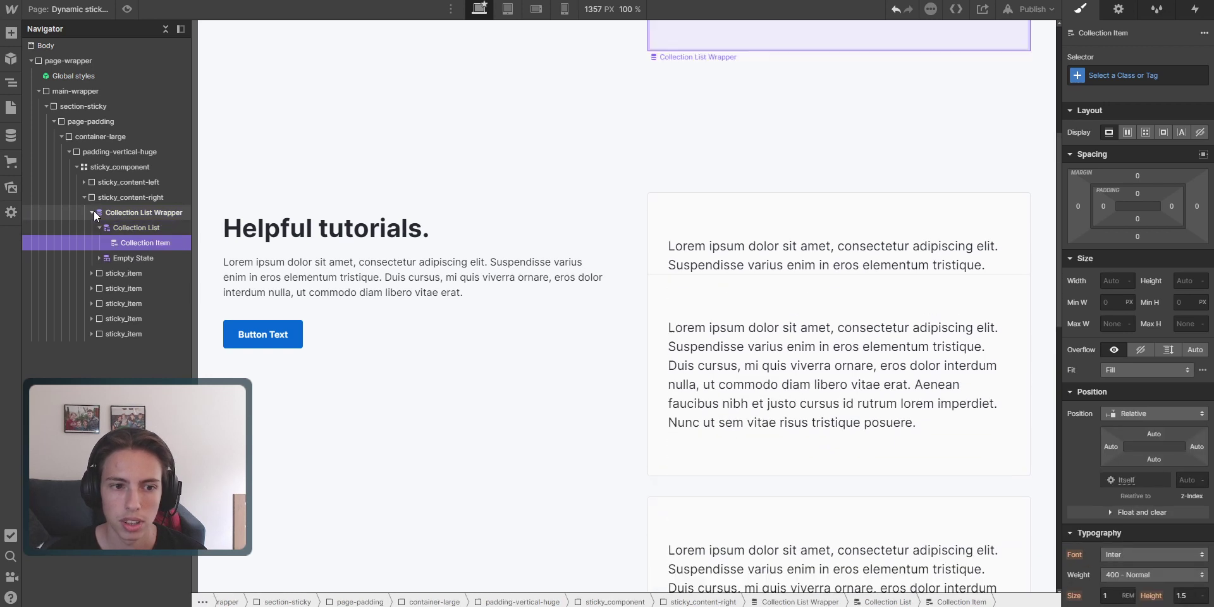
pyautogui.click(129, 228)
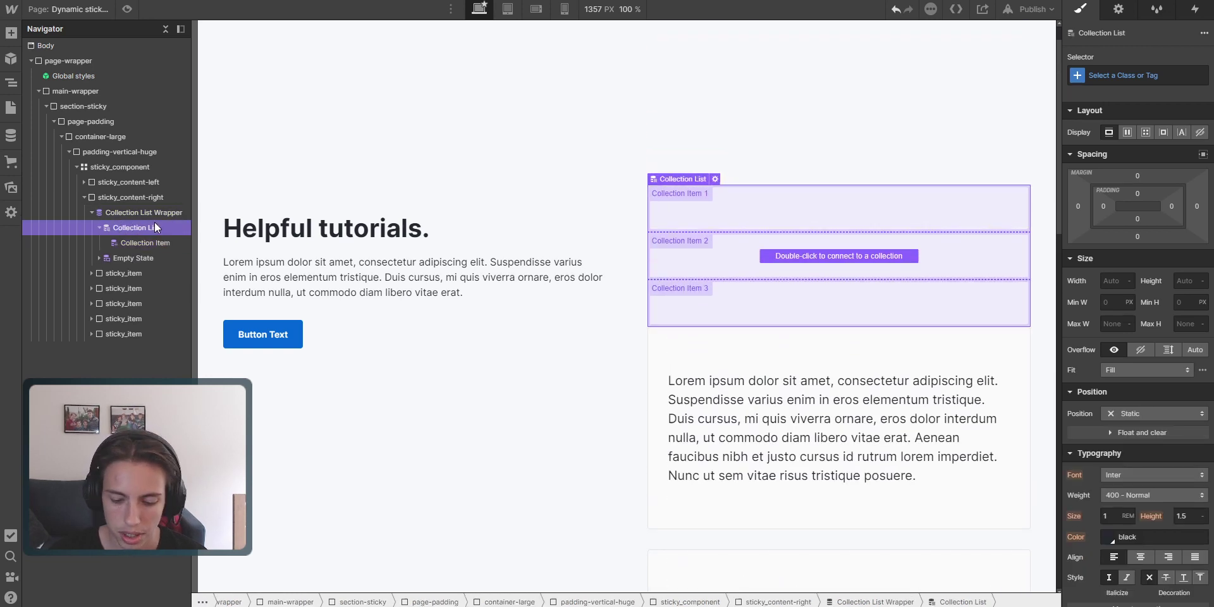
pyautogui.hotkey('ctrl', 'Return')
pyautogui.write('sticky')
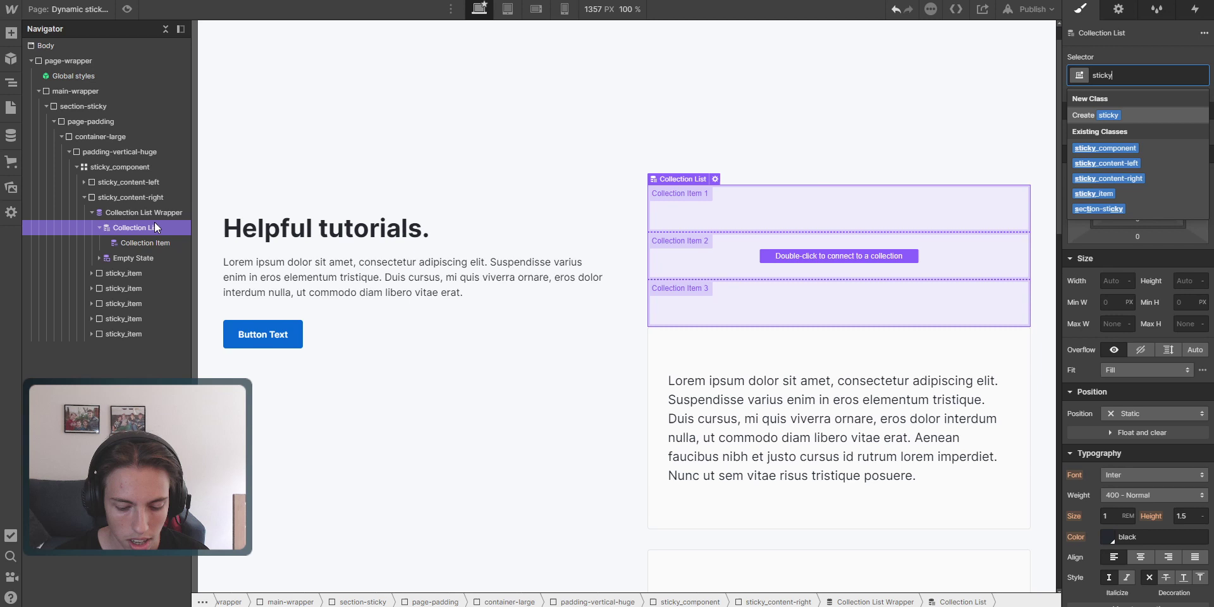
pyautogui.write('_list')
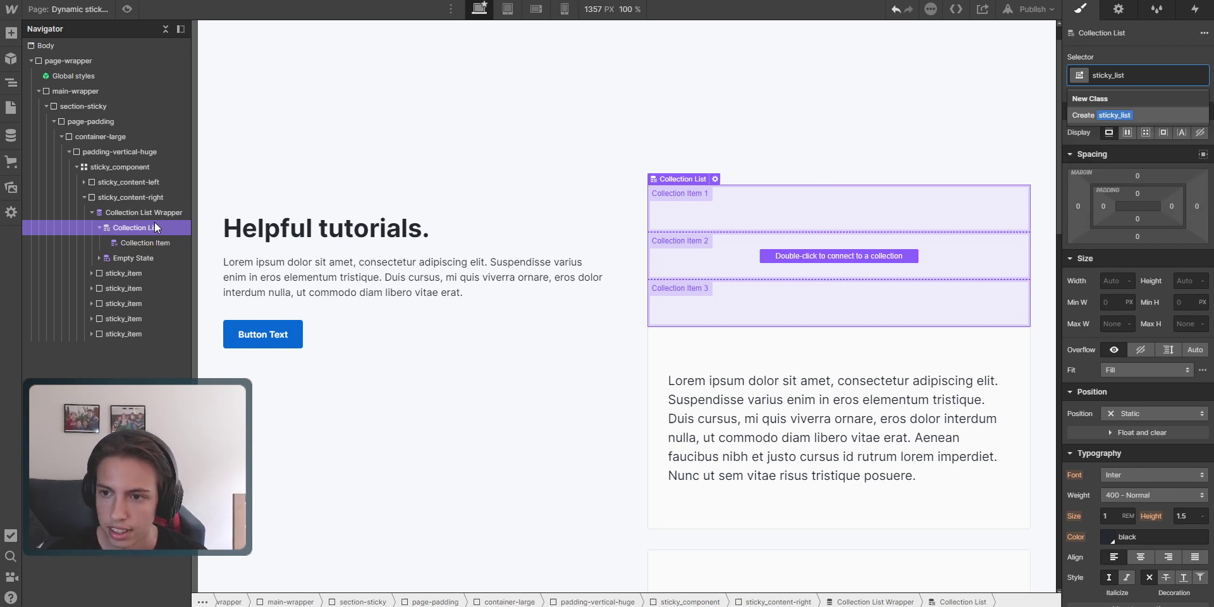
pyautogui.press('Return')
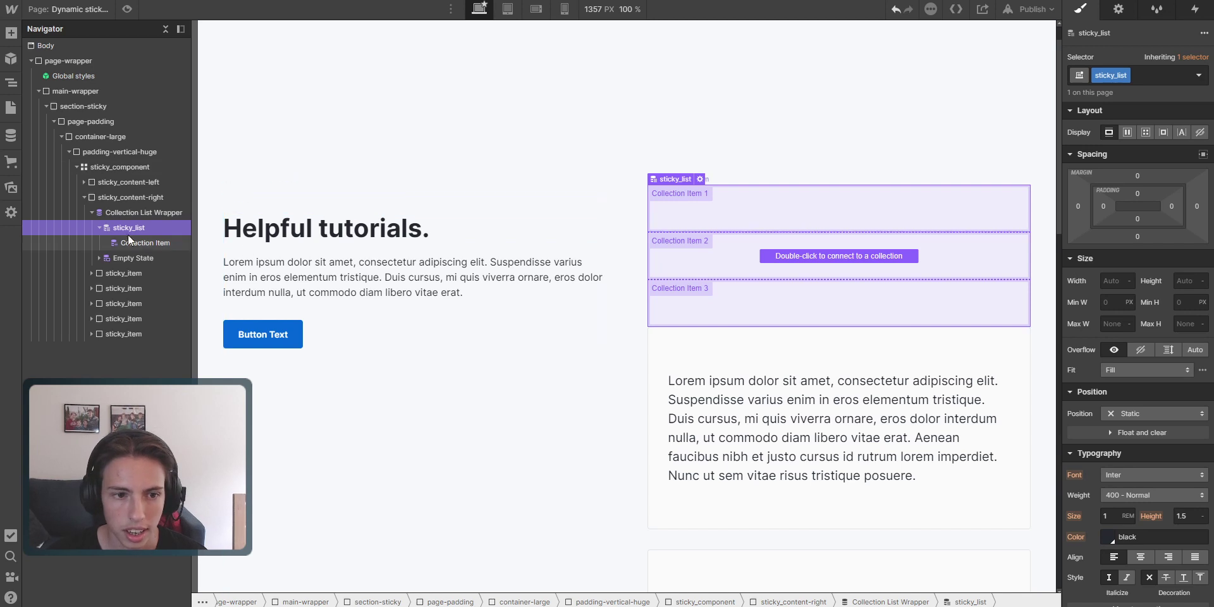
# Step: Start a class on the Collection Item, then cancel the unfinished entry
pyautogui.click(146, 240)
pyautogui.hotkey('ctrl', 'Return')
pyautogui.write('st')
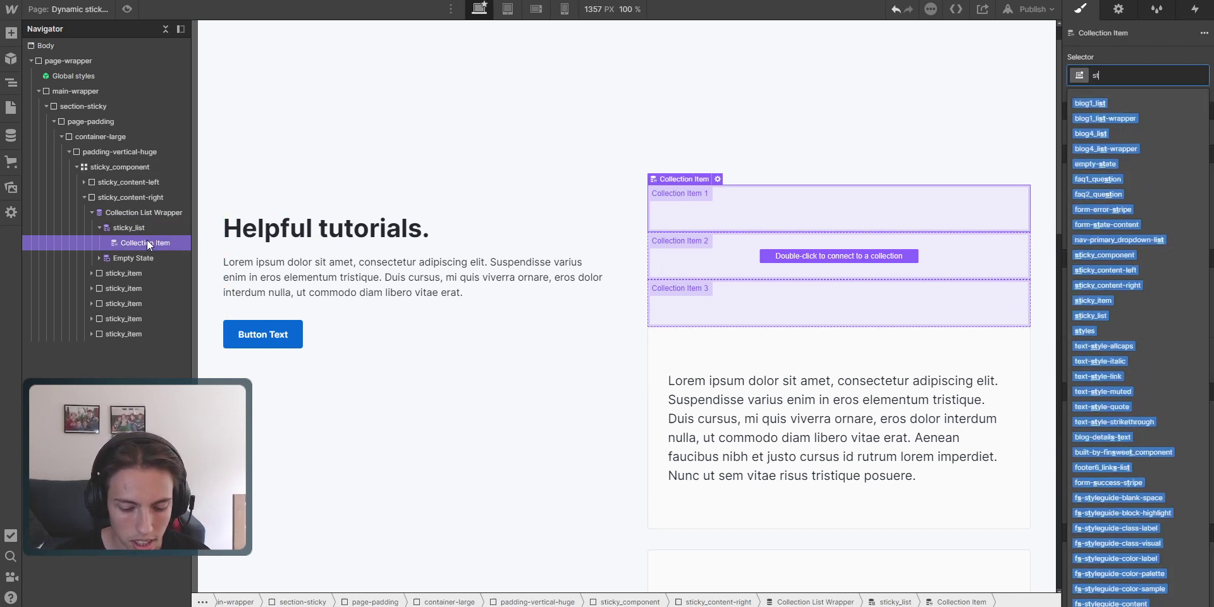
pyautogui.press('BackSpace')
pyautogui.press('BackSpace')
pyautogui.click(1152, 47)
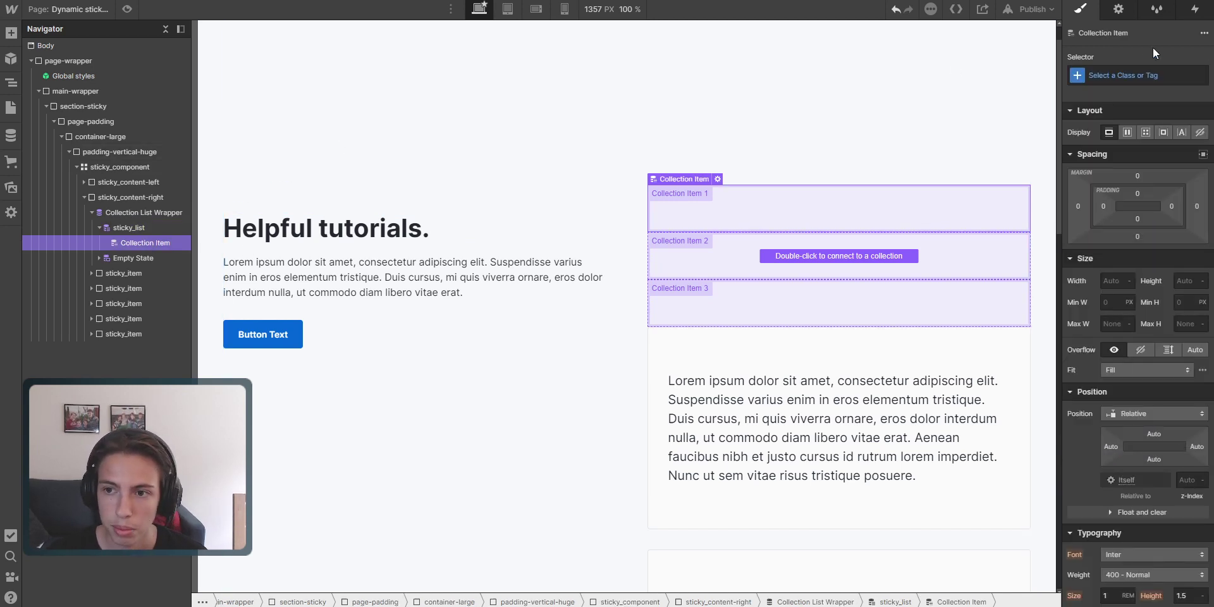
# Step: Rename the cards' sticky_item class to sticky_item-wrapper and create sticky_item on the Collection Item
pyautogui.click(131, 276)
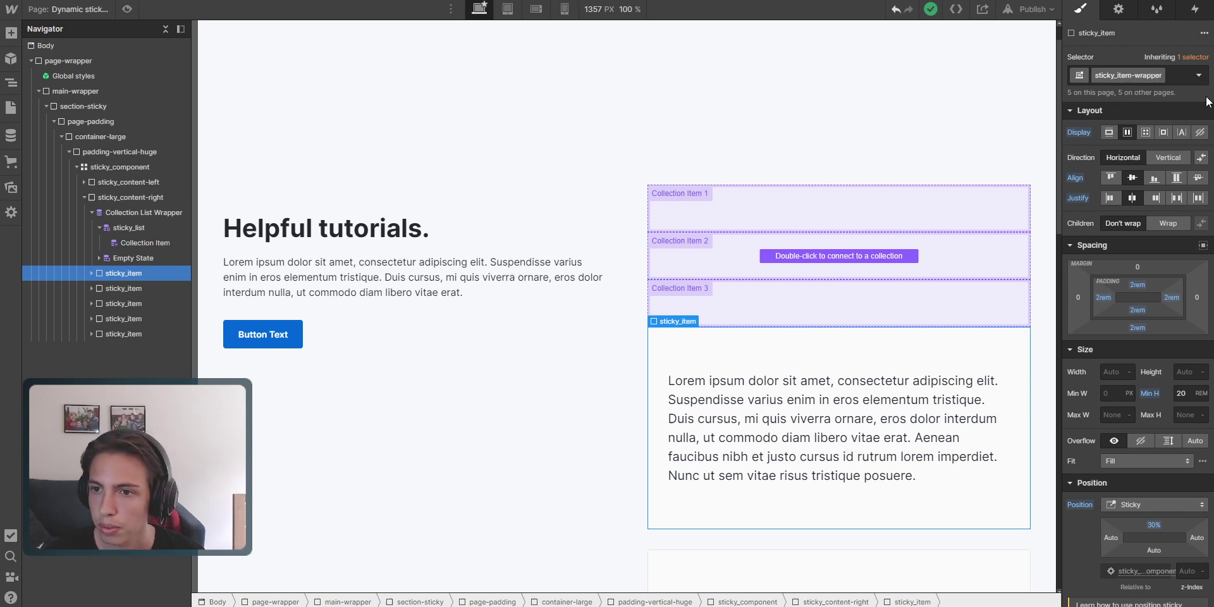
pyautogui.press('Return')
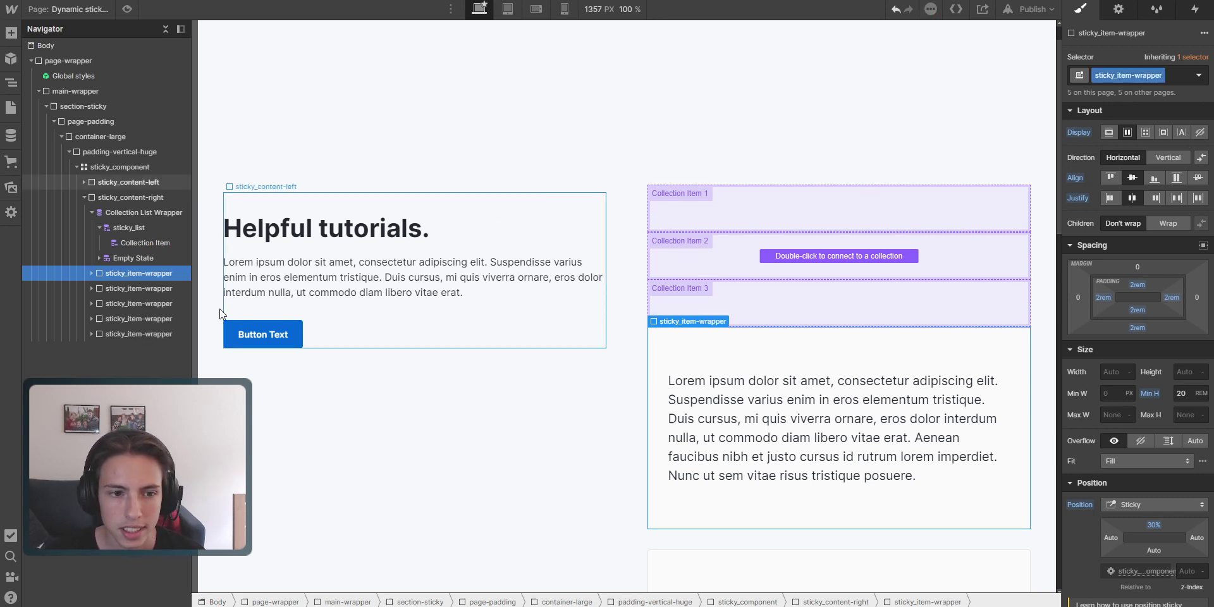
pyautogui.click(137, 242)
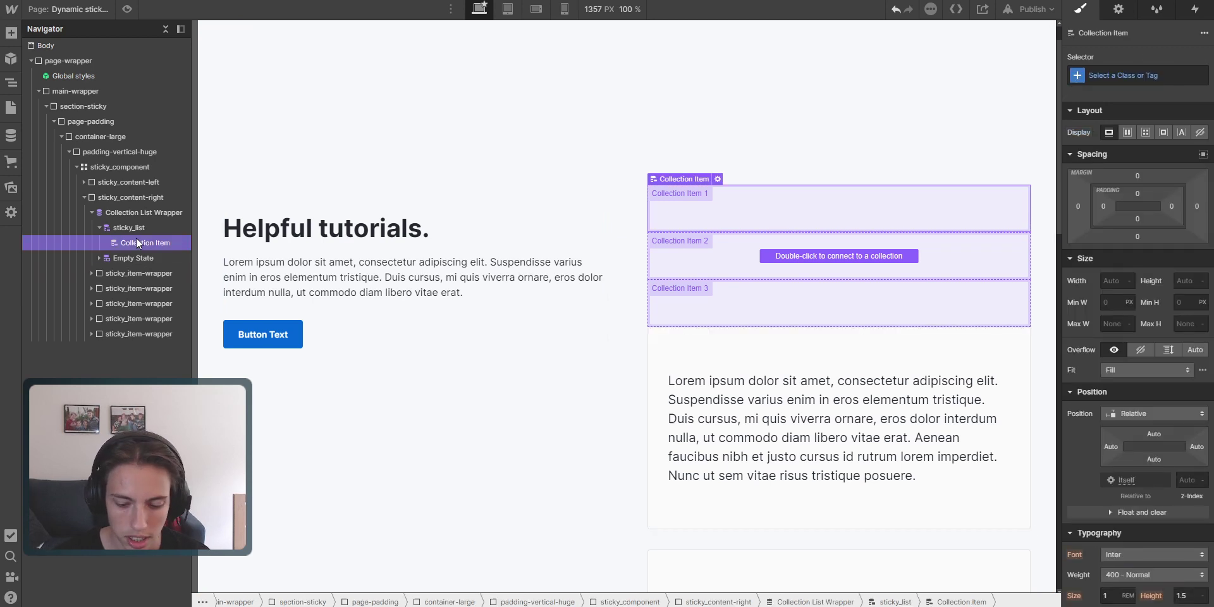
pyautogui.hotkey('ctrl', 'Return')
pyautogui.write('sticky')
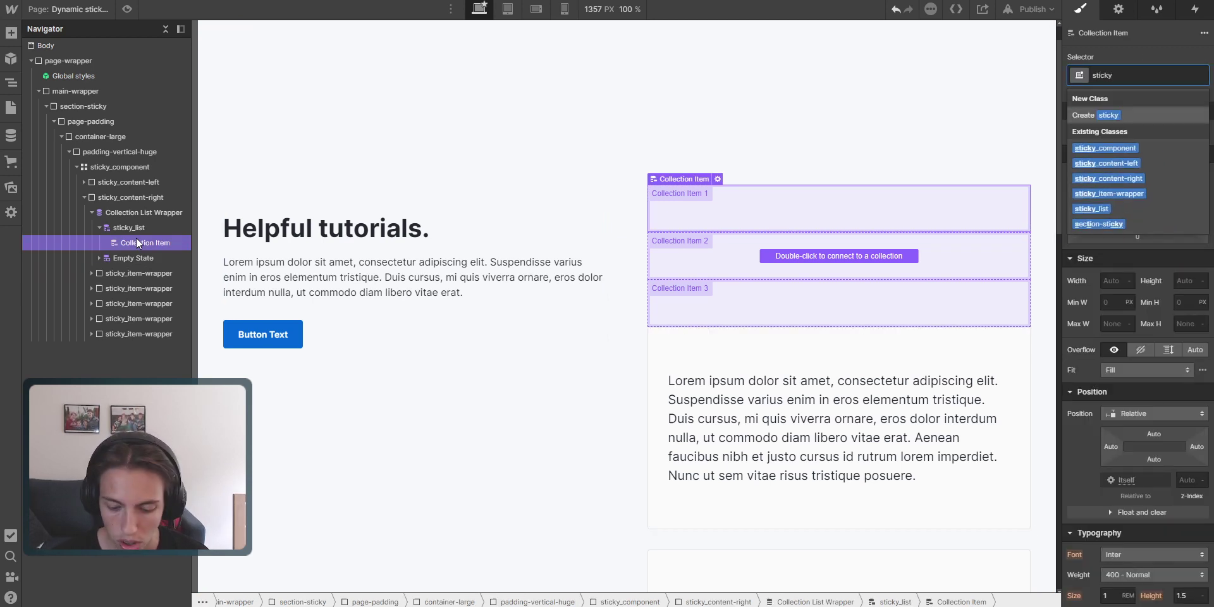
pyautogui.write('_item')
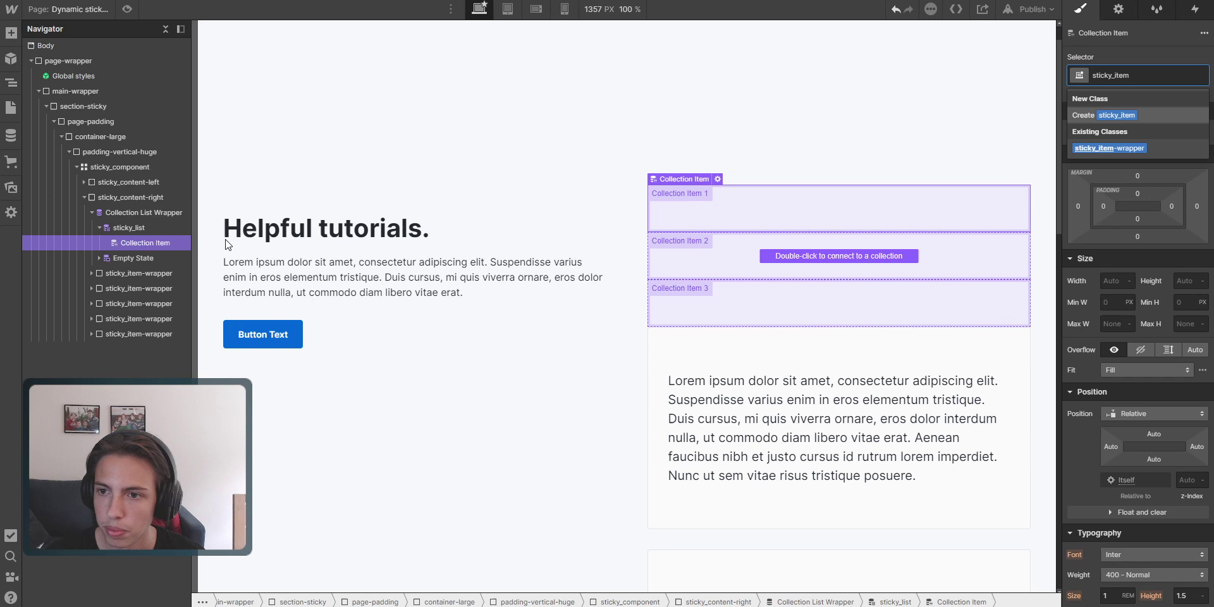
pyautogui.click(1137, 117)
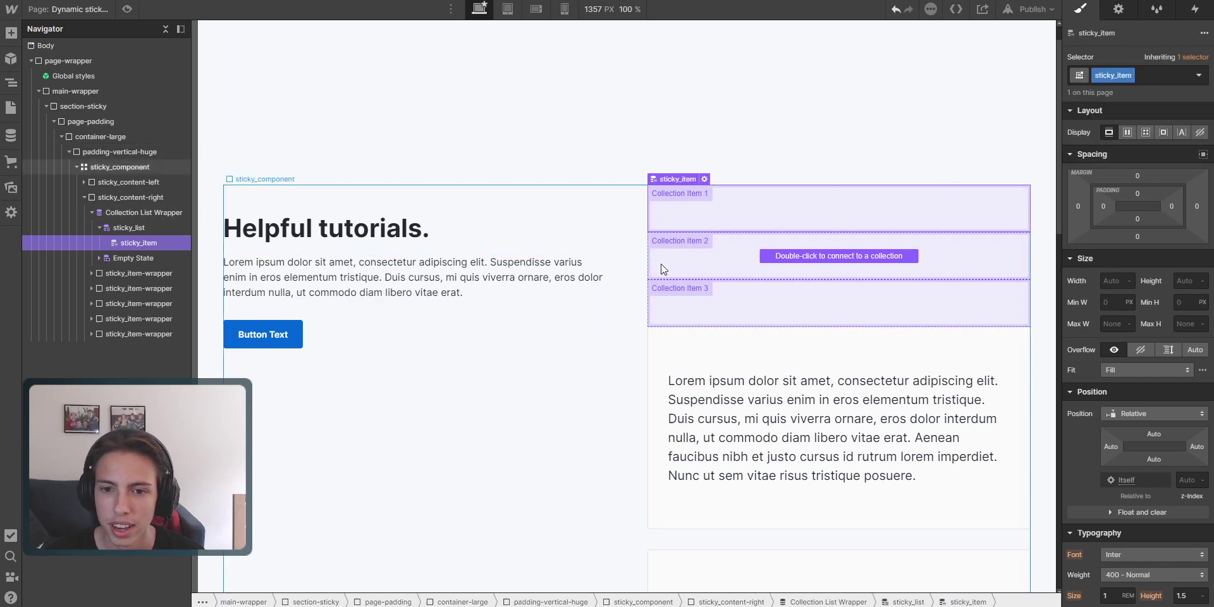
# Step: Set the Collection List Wrapper's source to the Testimonials collection
pyautogui.click(793, 258)
pyautogui.doubleClick(793, 258)
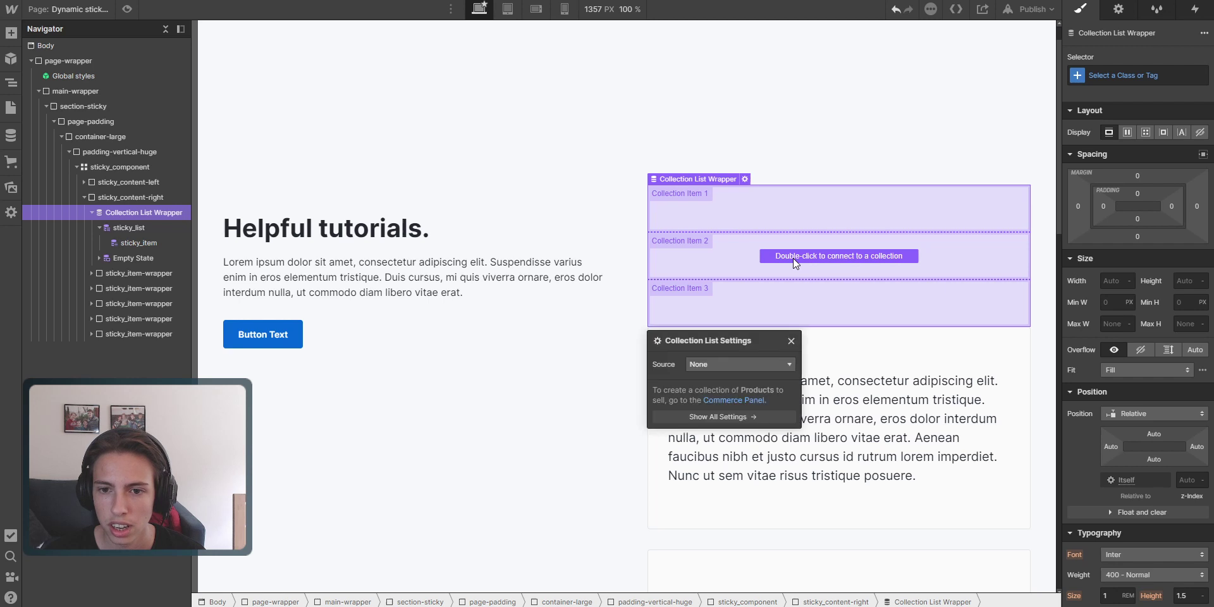
pyautogui.click(715, 364)
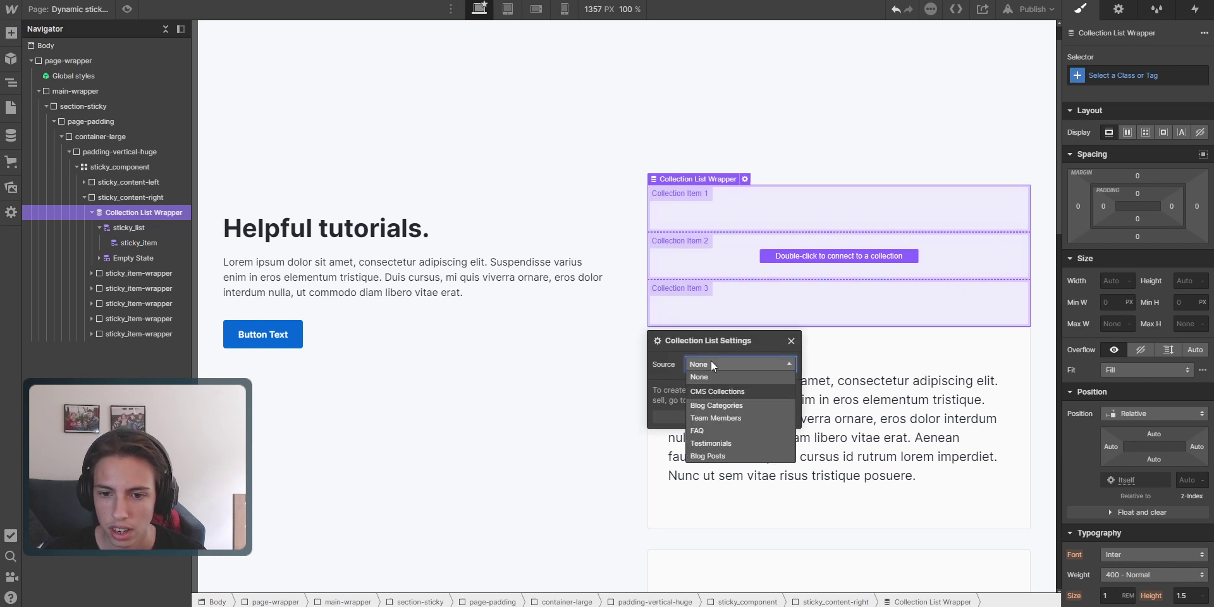
pyautogui.click(730, 443)
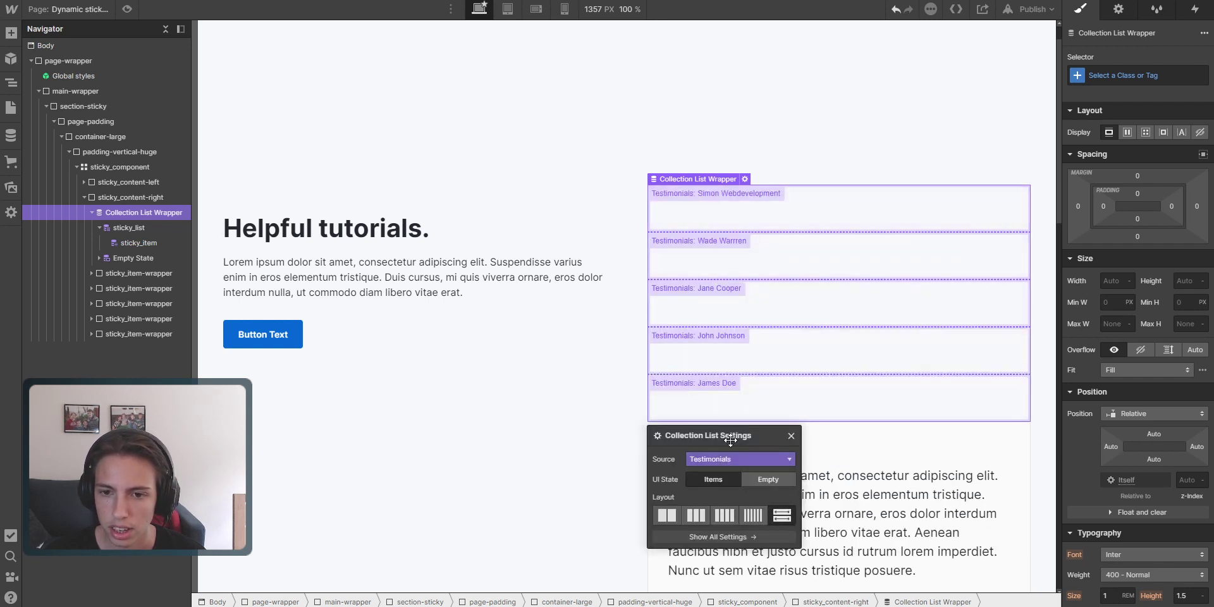
pyautogui.click(791, 436)
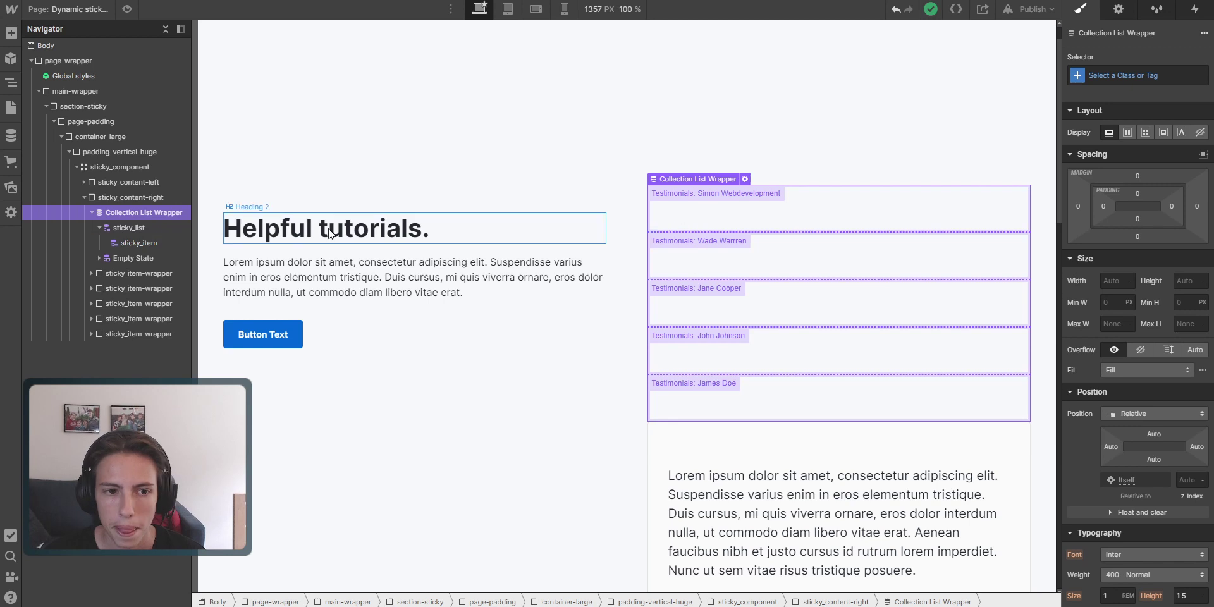
# Step: Move the first sticky_item-wrapper card inside the sticky_item collection item
pyautogui.click(143, 243)
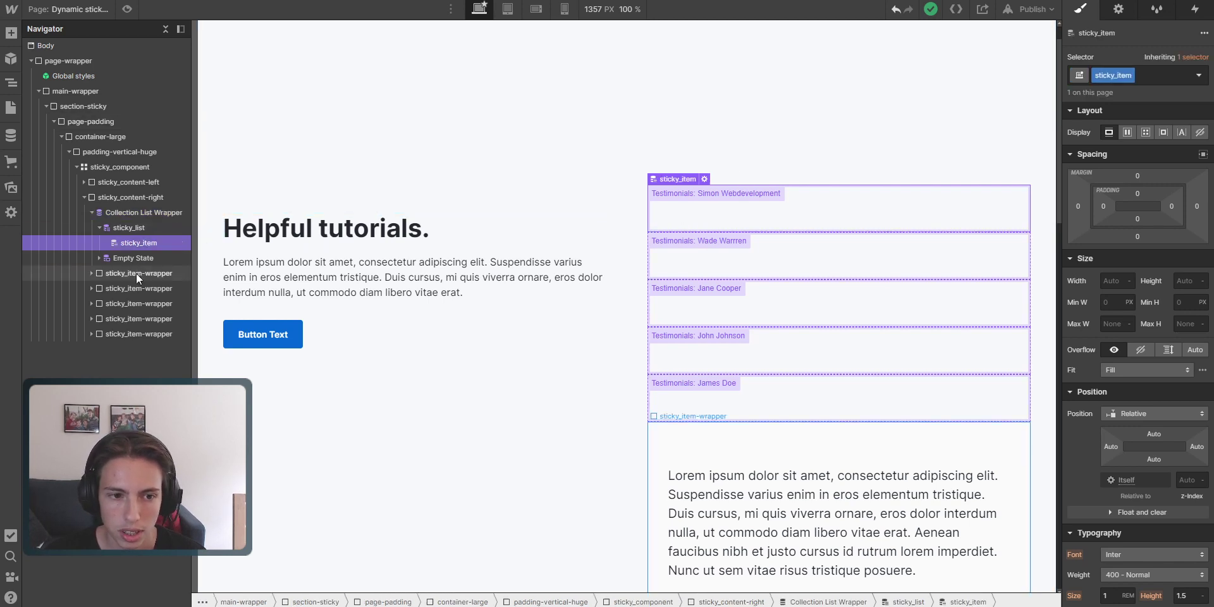
pyautogui.click(135, 273)
pyautogui.moveTo(147, 252); pyautogui.dragTo(150, 244)
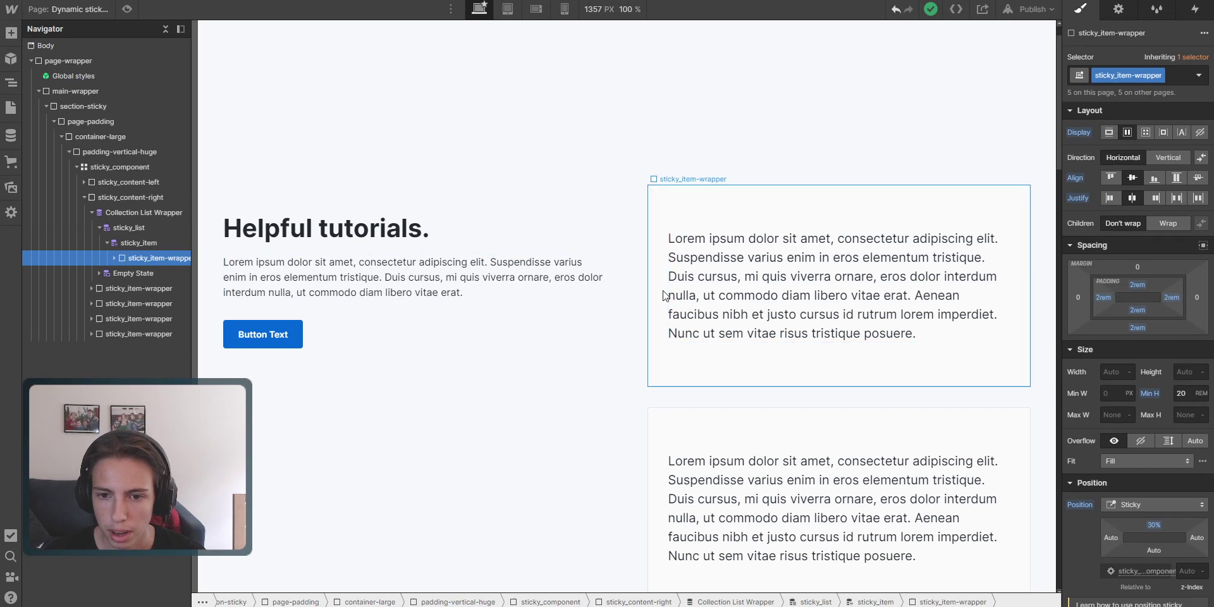
pyautogui.scroll(-3, 696, 342)
pyautogui.scroll(4, 696, 342)
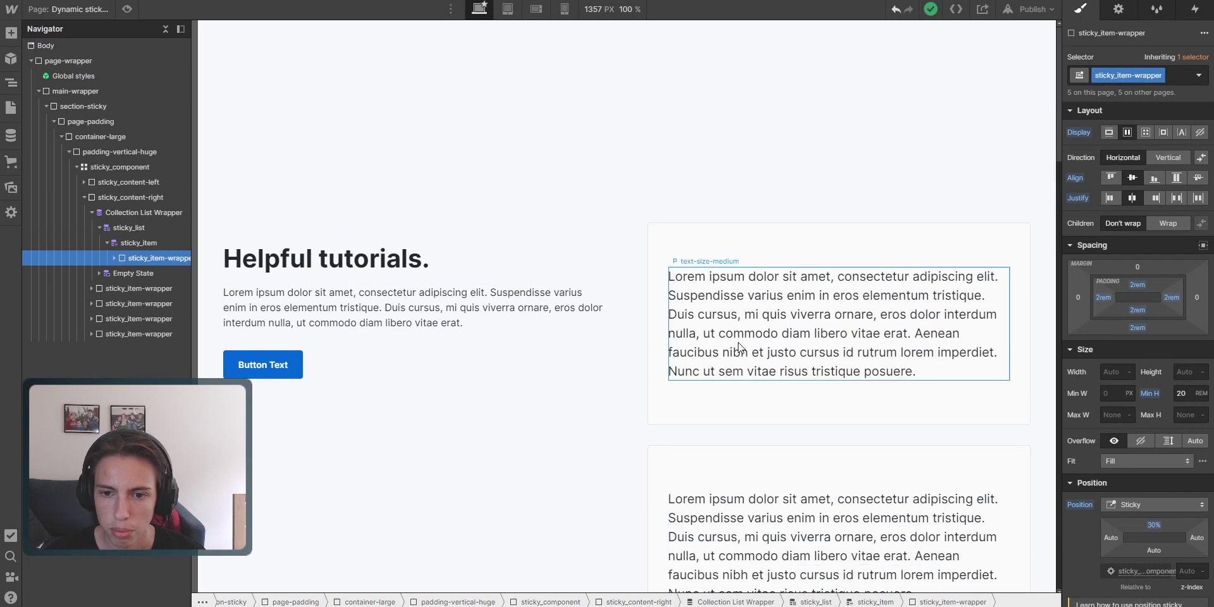
# Step: Bind the card paragraph's text to the Testimonials collection's Testimonial text field
pyautogui.click(737, 345)
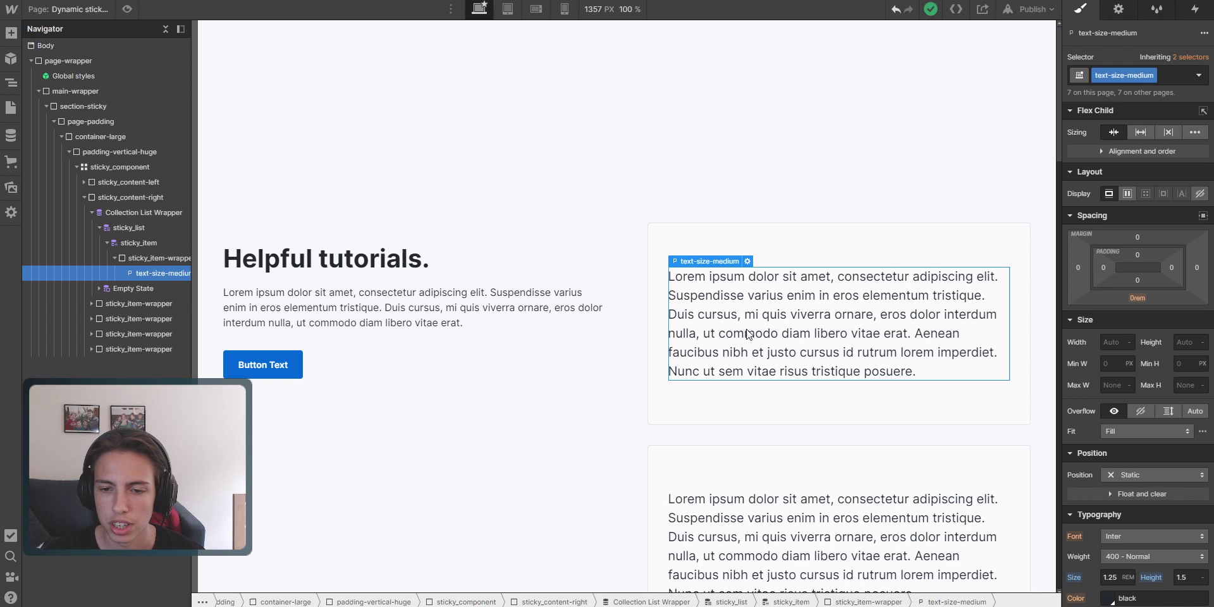
pyautogui.click(748, 261)
pyautogui.click(682, 421)
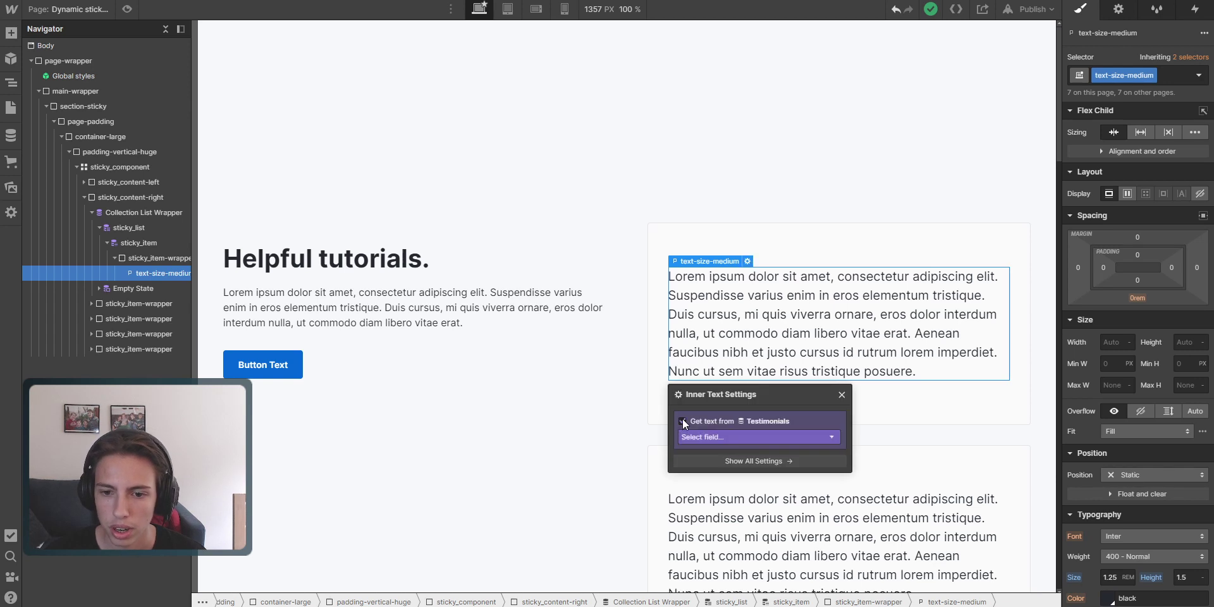
pyautogui.click(720, 436)
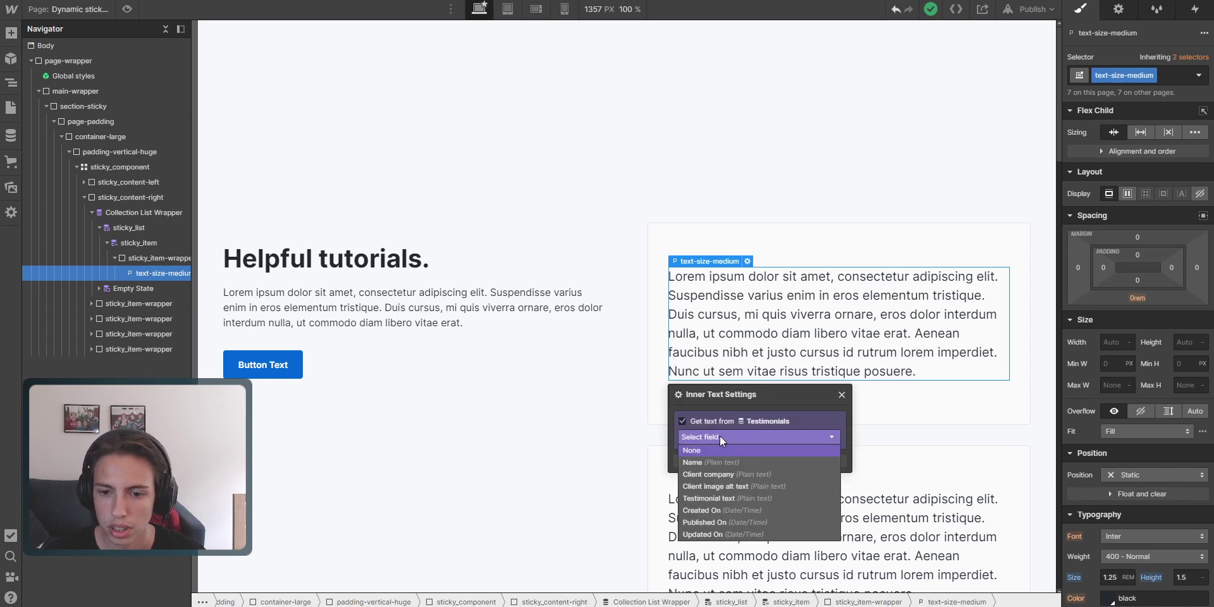
pyautogui.click(728, 497)
pyautogui.click(842, 358)
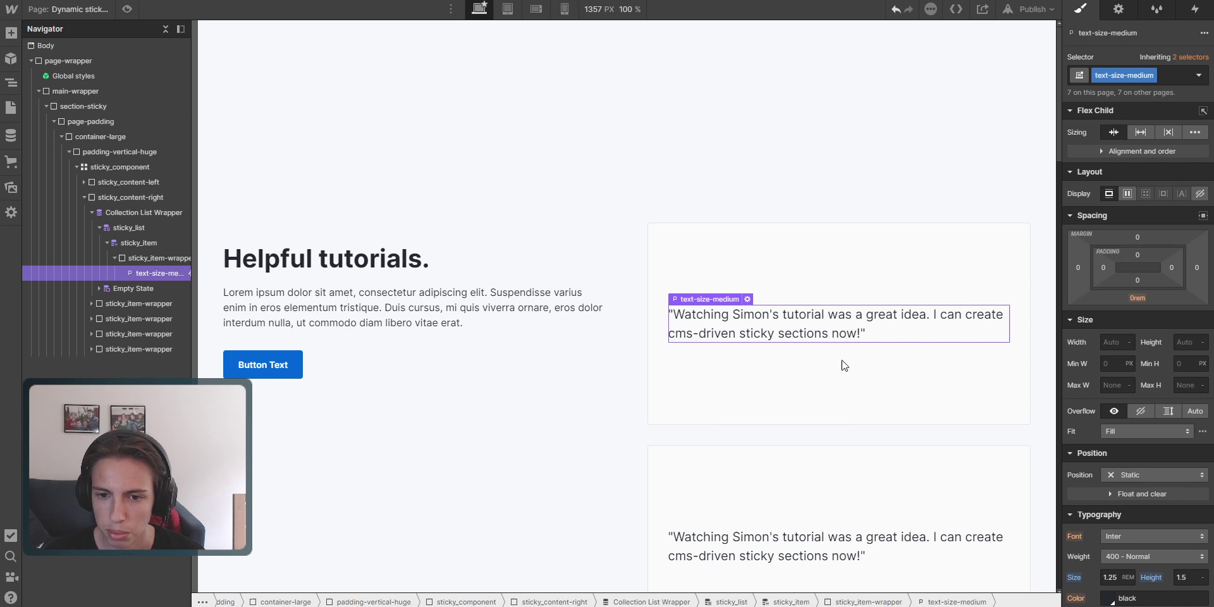
pyautogui.scroll(-1, 784, 429)
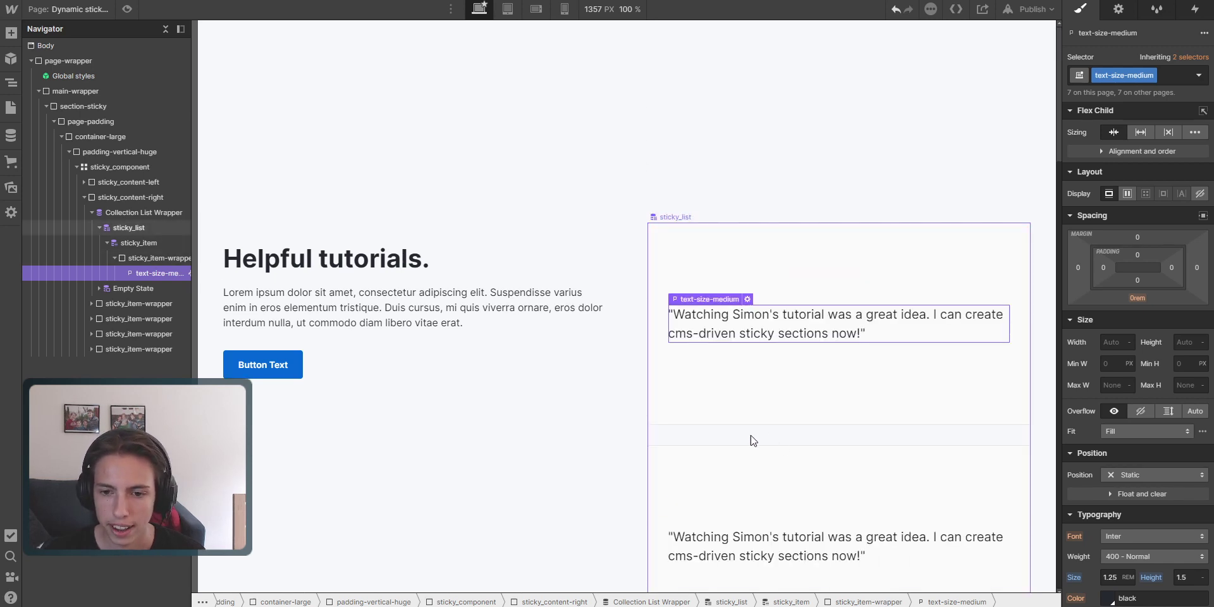
pyautogui.click(752, 437)
pyautogui.click(750, 413)
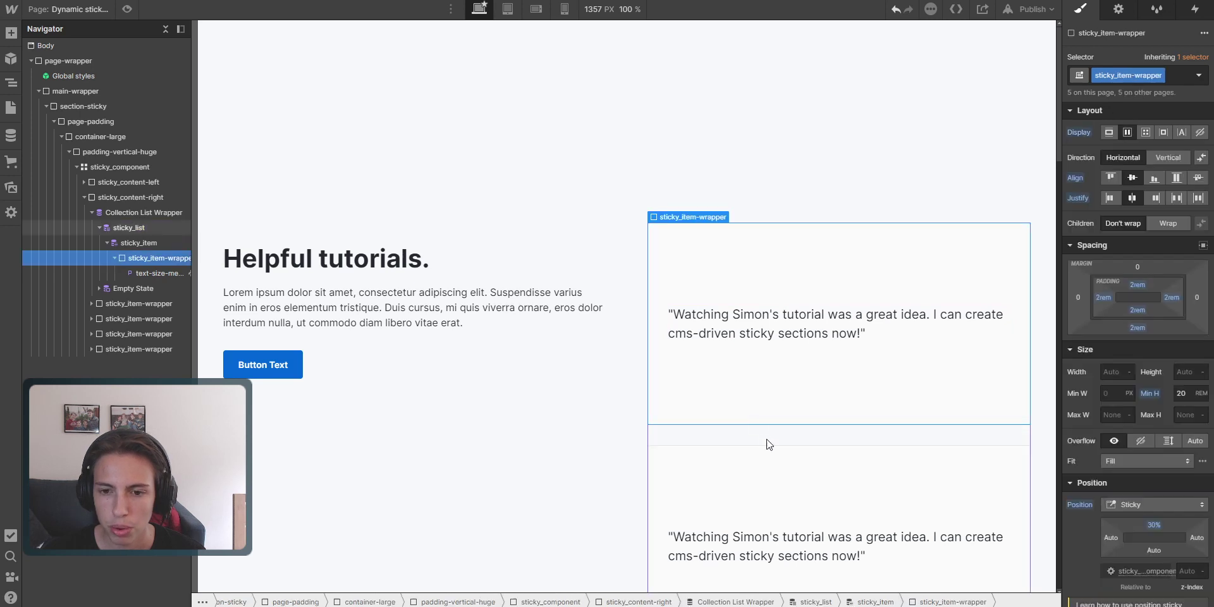
pyautogui.click(767, 442)
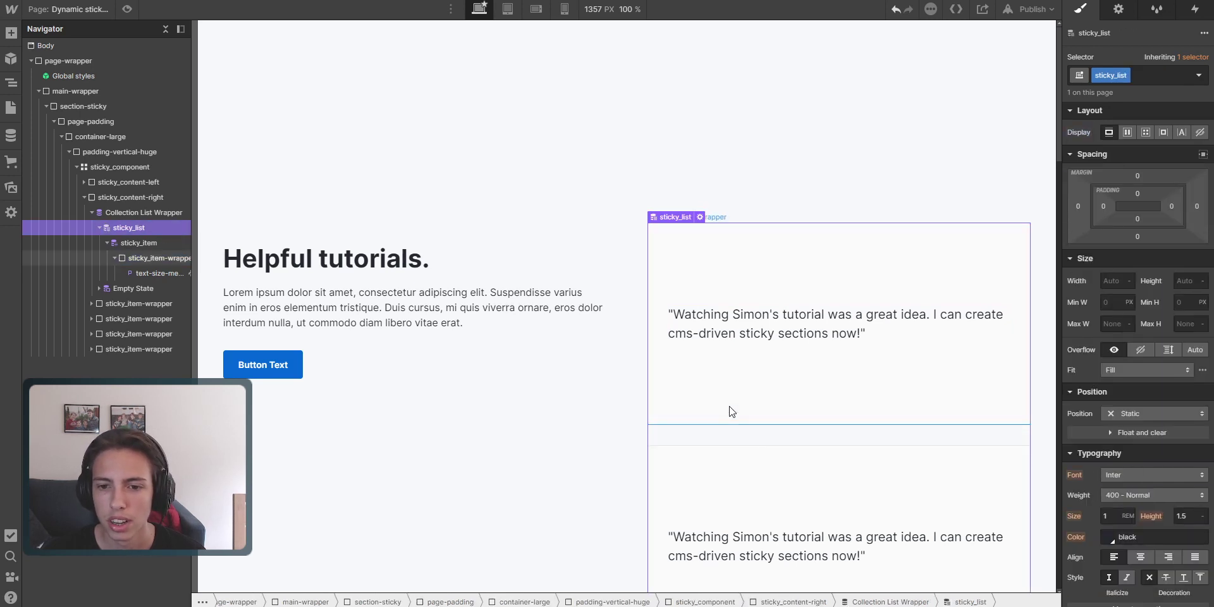
pyautogui.click(736, 420)
pyautogui.click(753, 442)
pyautogui.click(756, 441)
pyautogui.click(757, 442)
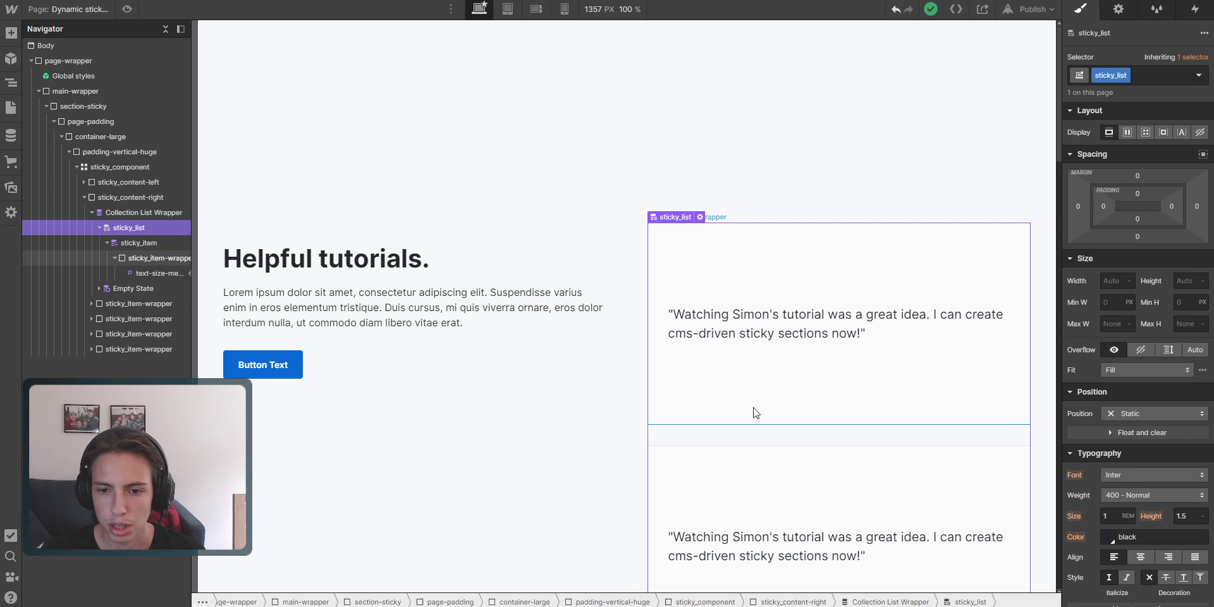
pyautogui.click(756, 418)
pyautogui.click(761, 436)
pyautogui.click(765, 420)
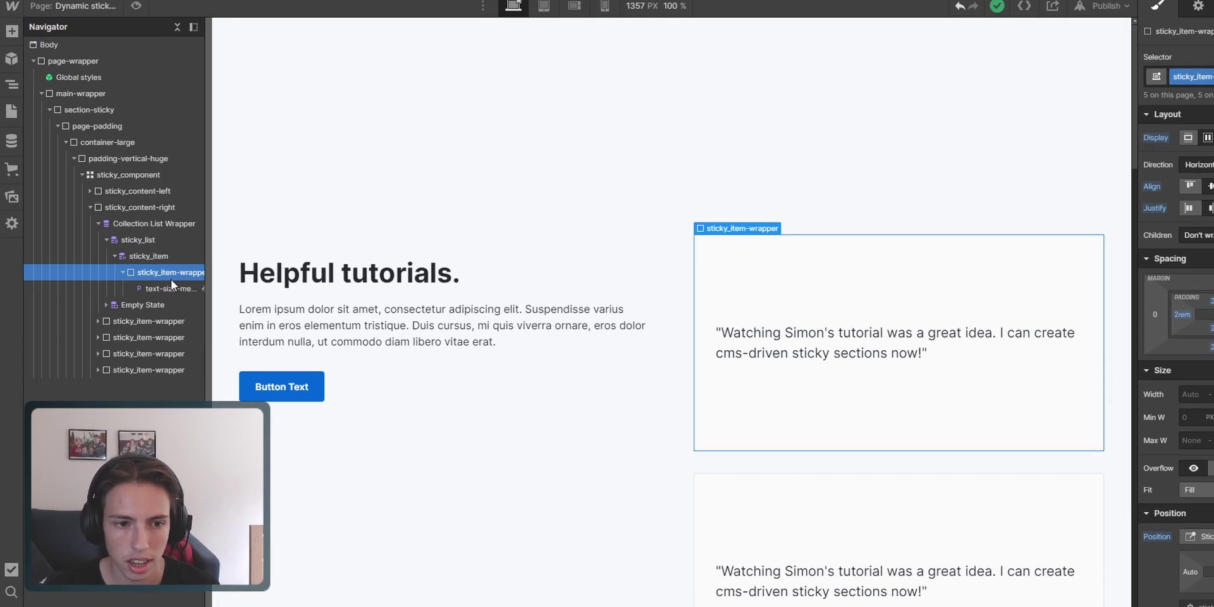
pyautogui.click(153, 320)
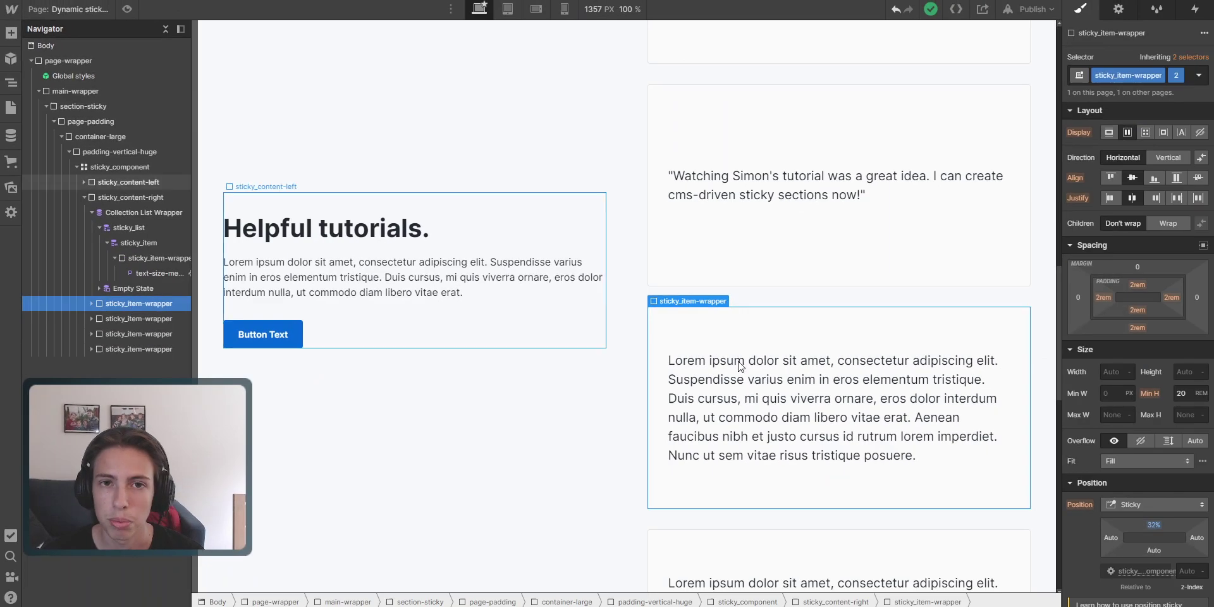
pyautogui.scroll(-3, 841, 388)
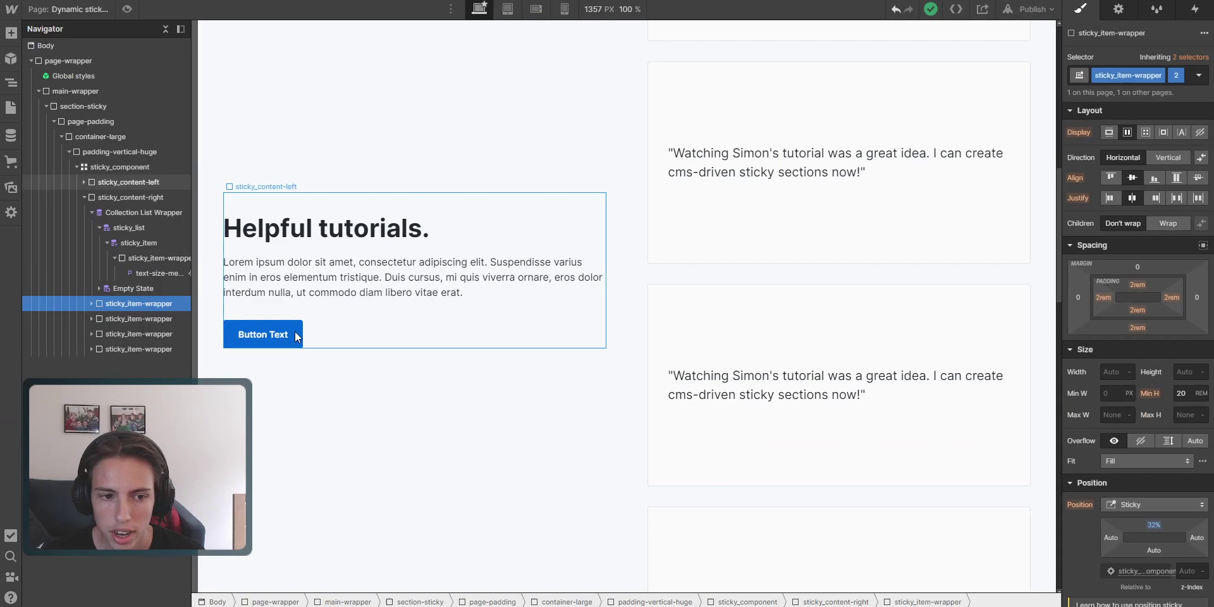
pyautogui.scroll(-5, 296, 336)
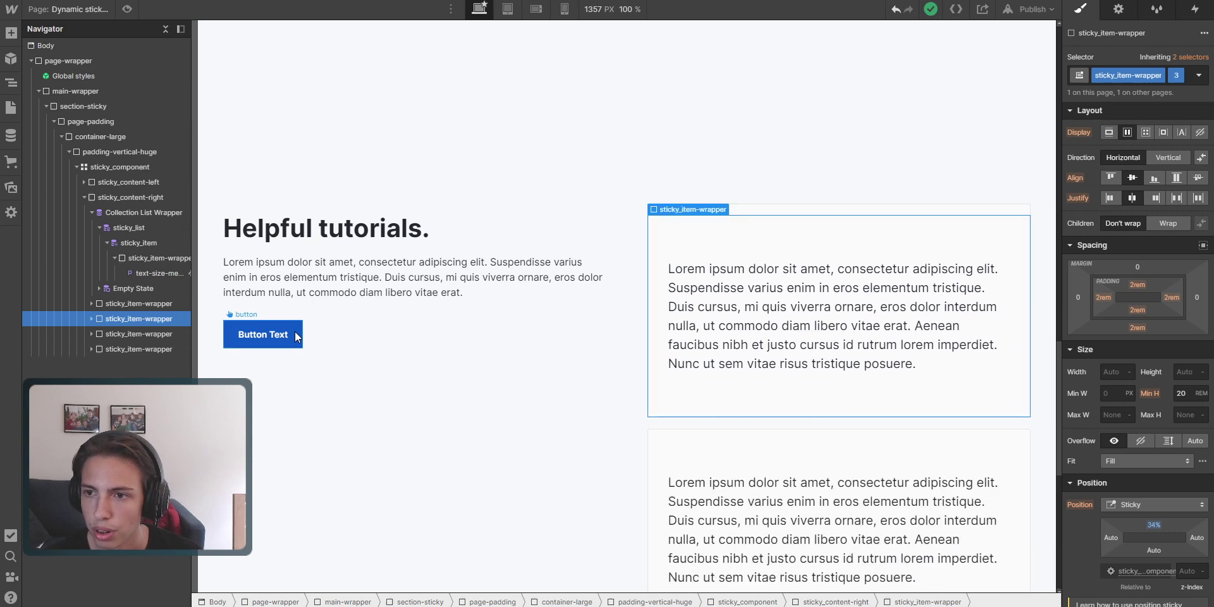
pyautogui.scroll(-5, 296, 336)
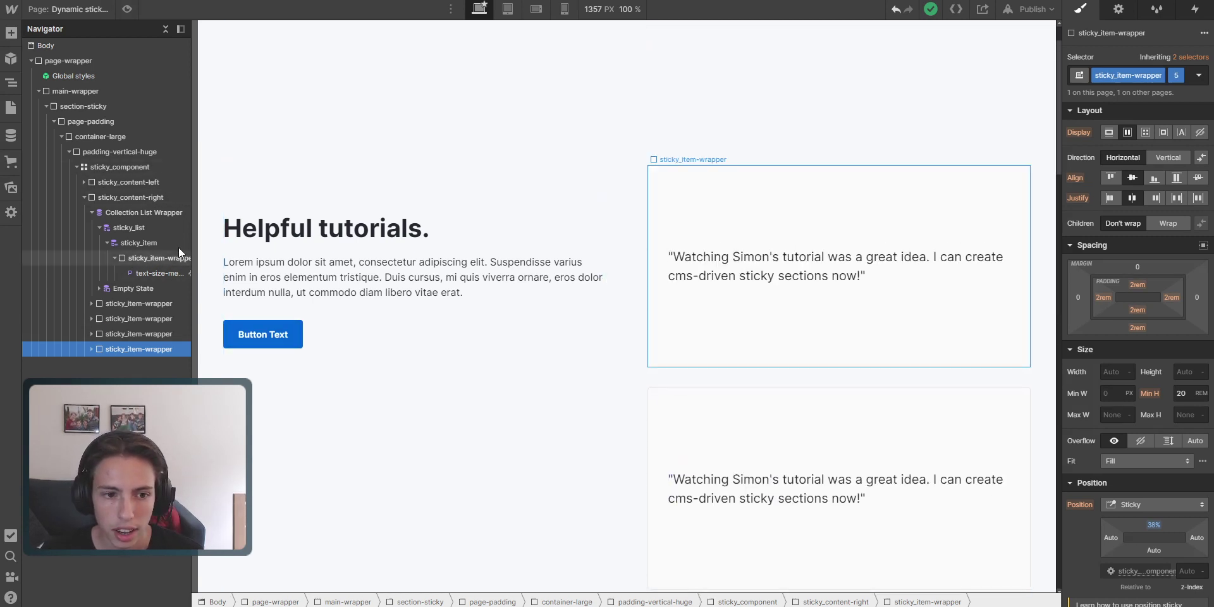
pyautogui.click(157, 258)
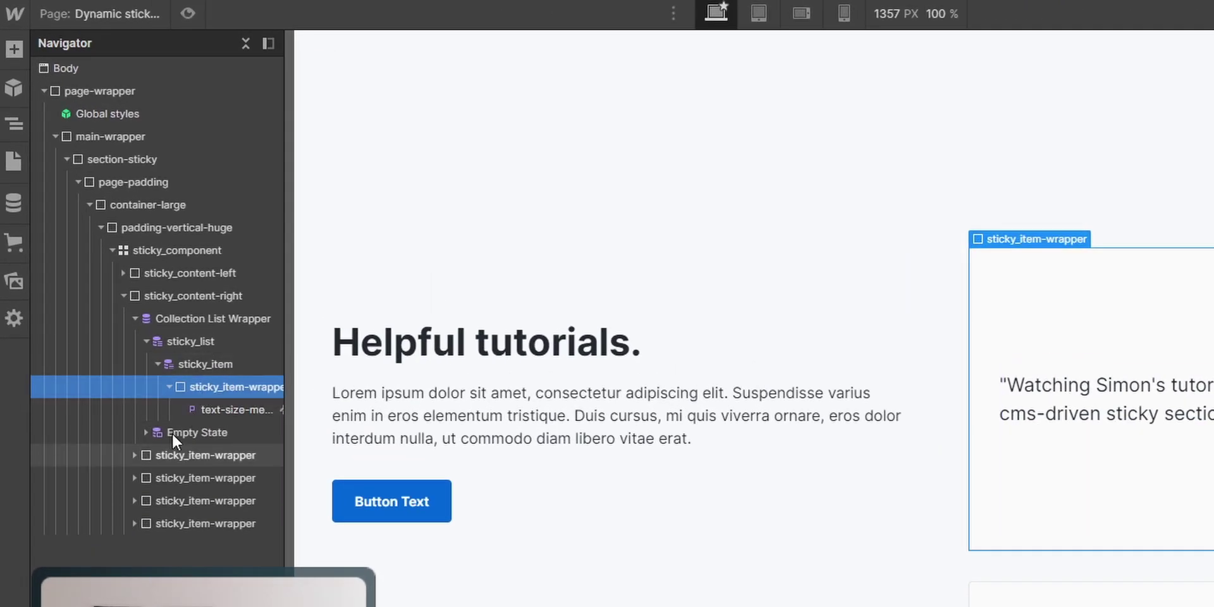
pyautogui.click(216, 371)
pyautogui.click(238, 391)
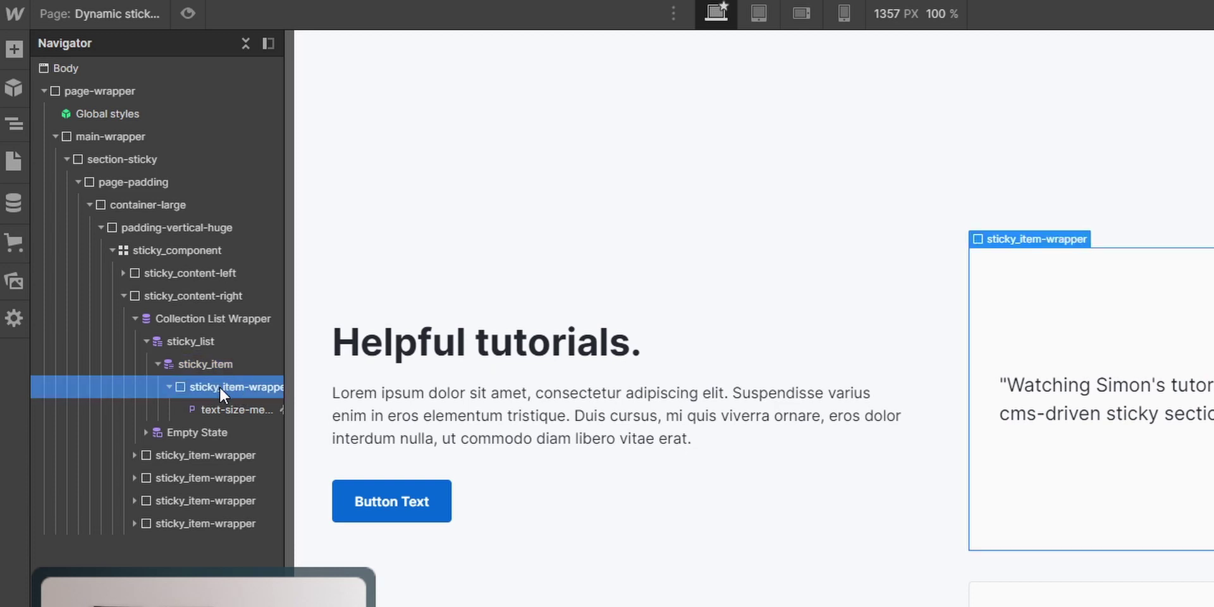
pyautogui.click(170, 387)
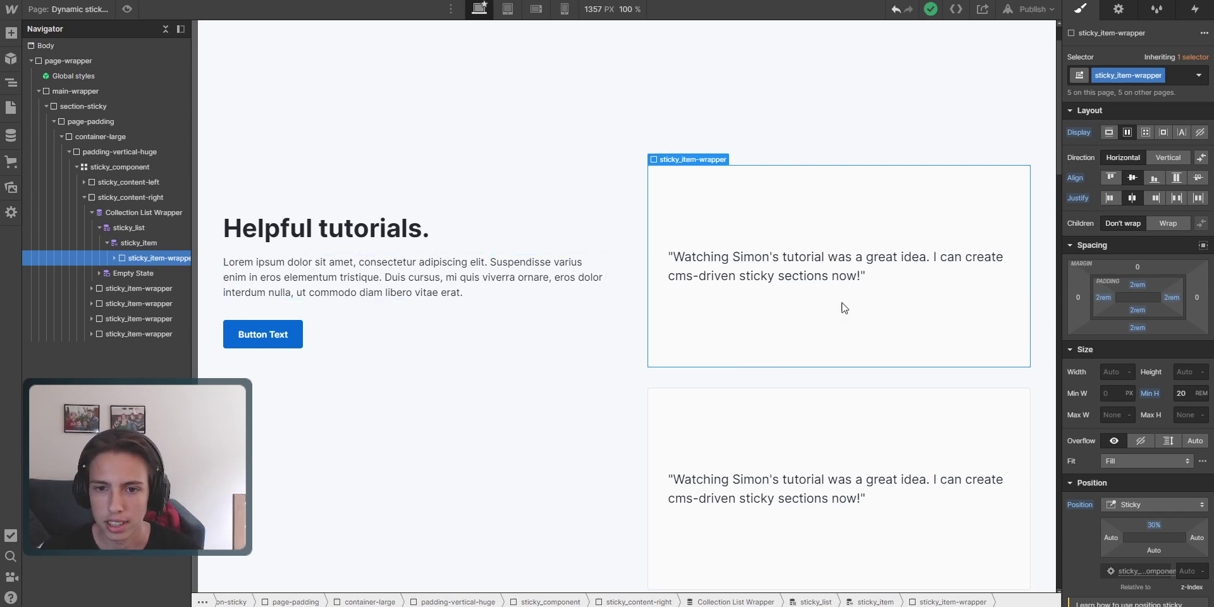
pyautogui.click(134, 244)
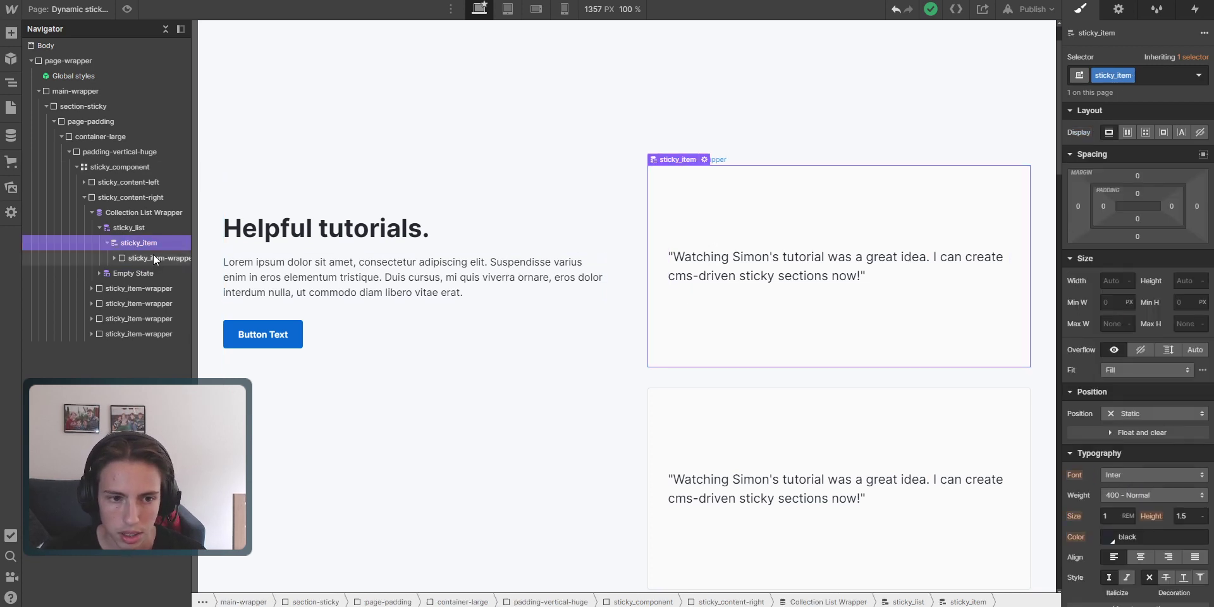
pyautogui.click(153, 257)
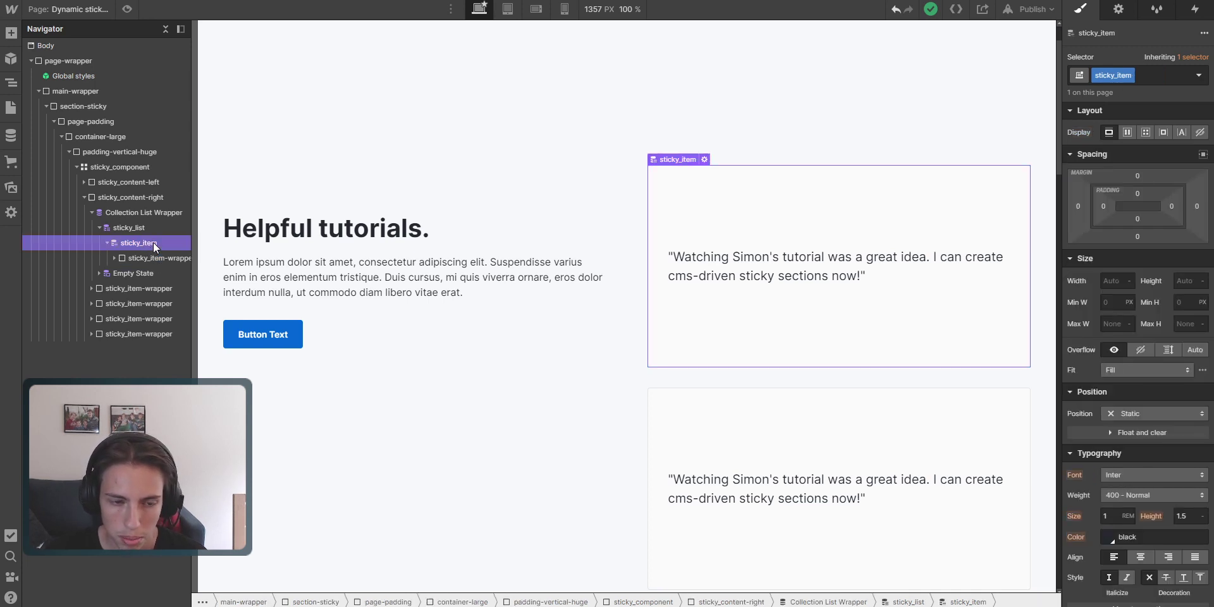
# Step: Insert an Embed into sticky_content-right and paste the CSS offsetting each nth-child sticky_item
pyautogui.click(147, 197)
pyautogui.click(91, 213)
pyautogui.hotkey('ctrl', 'k')
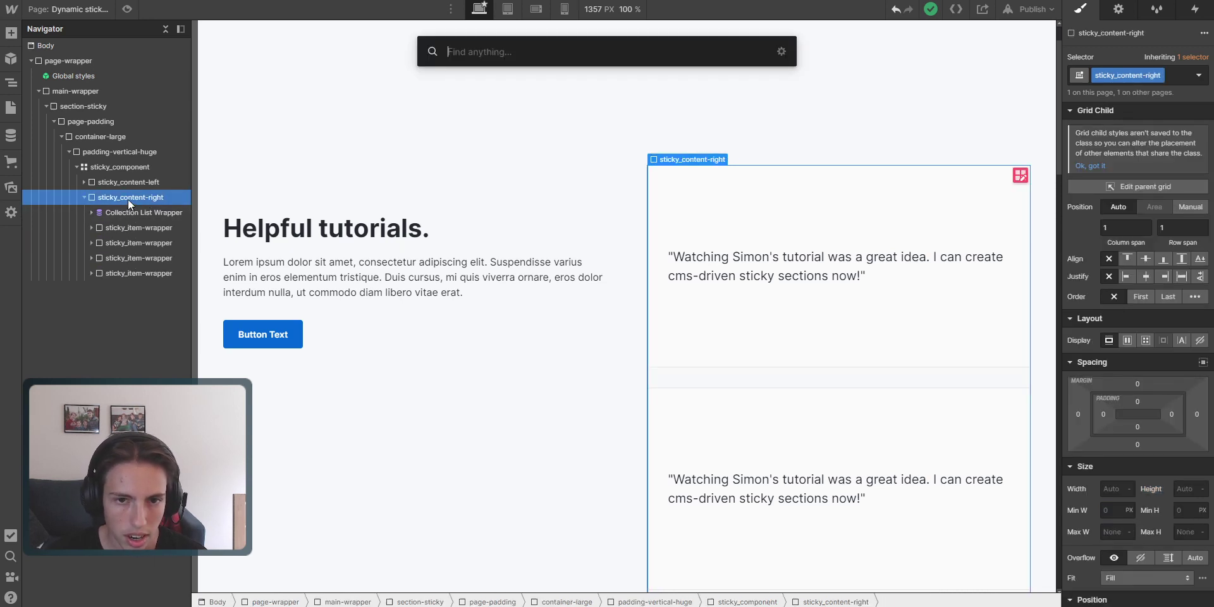
pyautogui.write('emd')
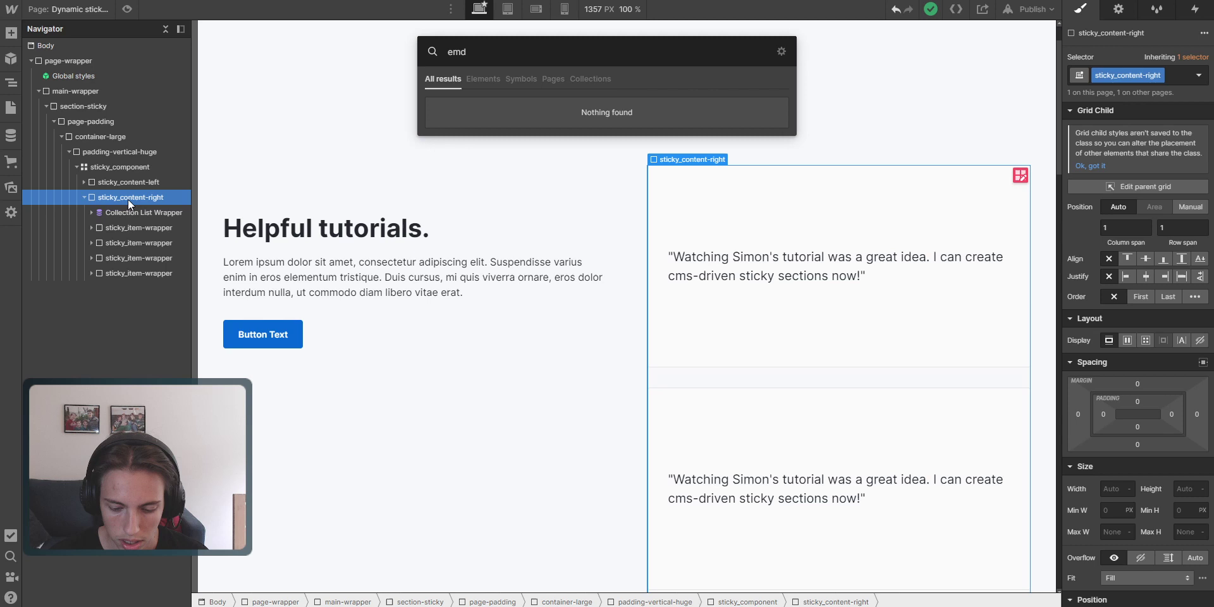
pyautogui.press('BackSpace')
pyautogui.press('Return')
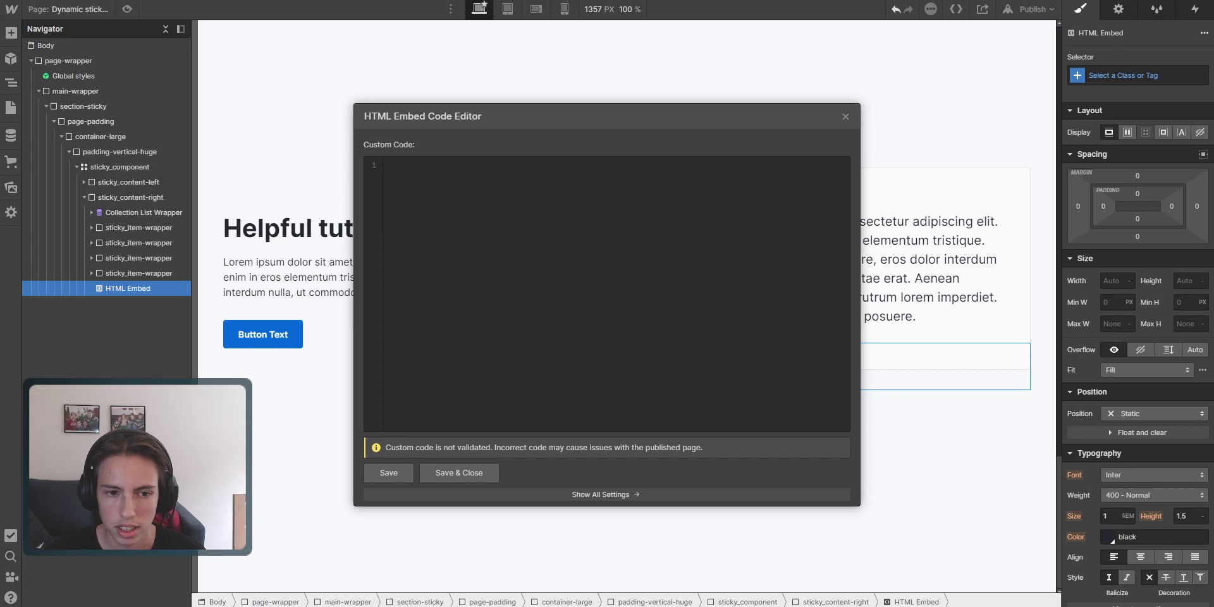
pyautogui.click(541, 254)
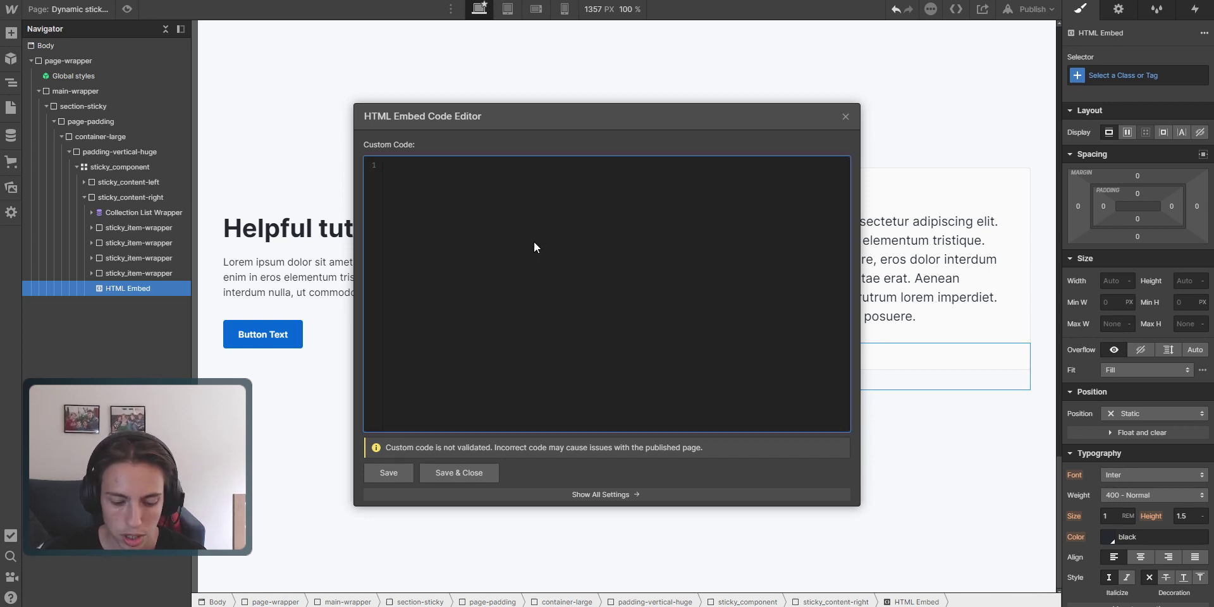
pyautogui.hotkey('ctrl', 'v')
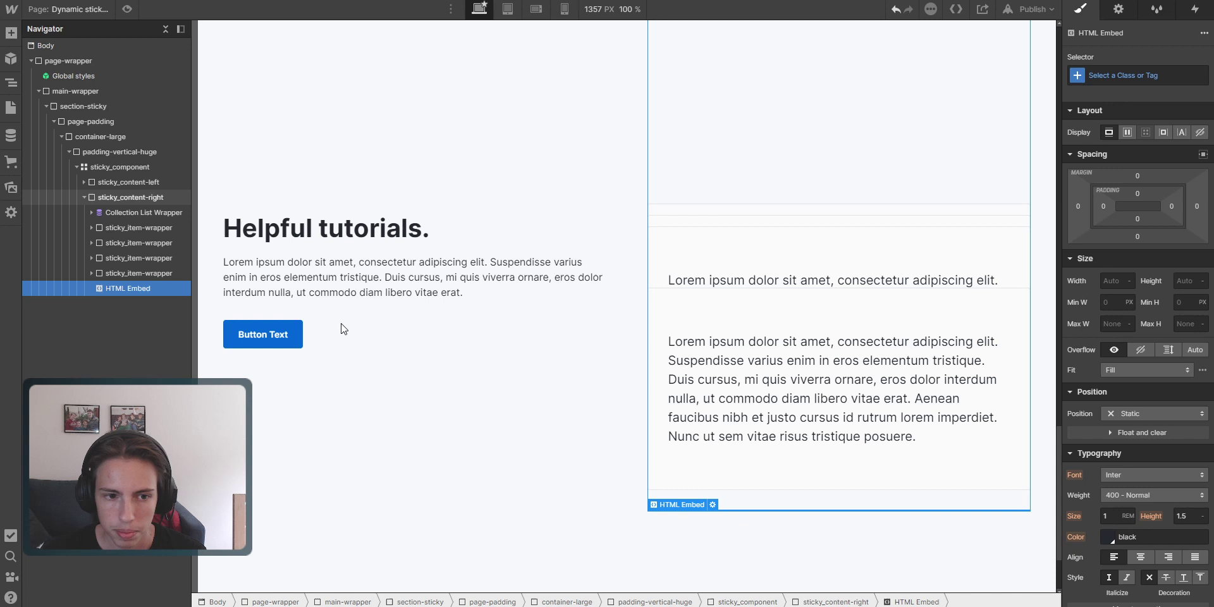
# Step: Move the HTML Embed to the top of sticky_content-right and make the collection item sticky
pyautogui.moveTo(124, 256); pyautogui.dragTo(134, 213)
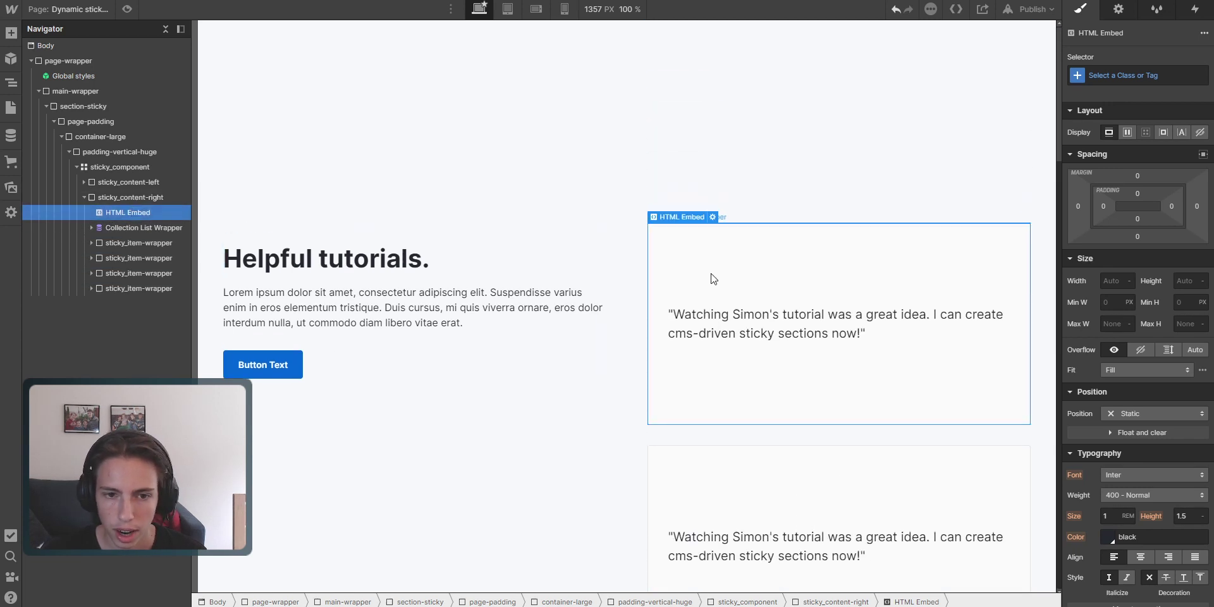
pyautogui.click(92, 227)
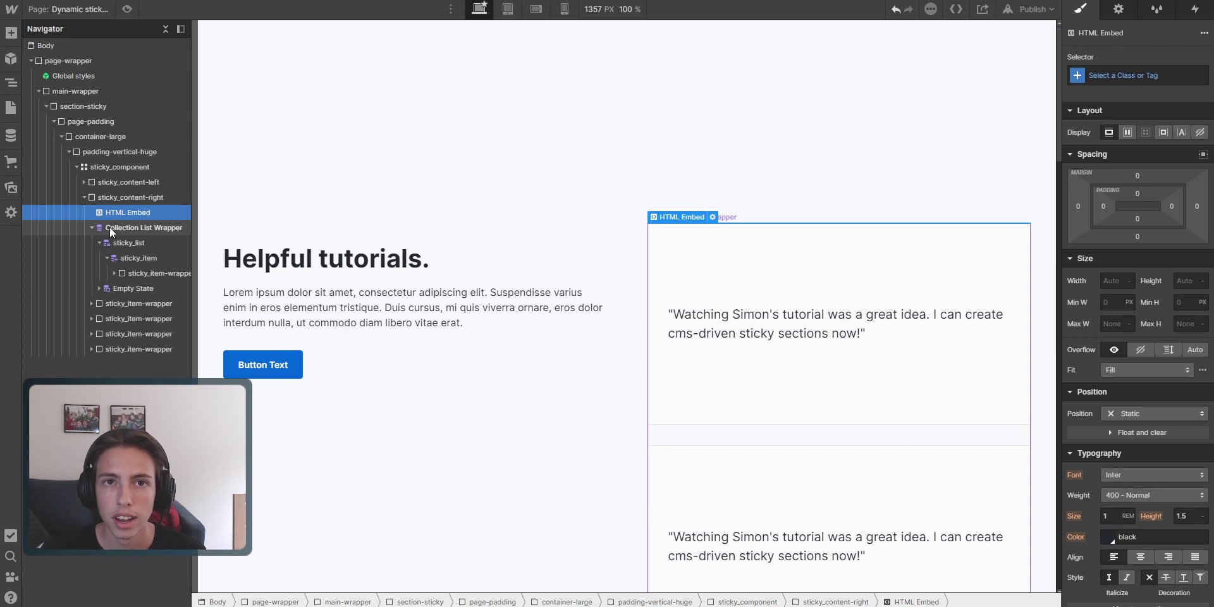
pyautogui.click(143, 258)
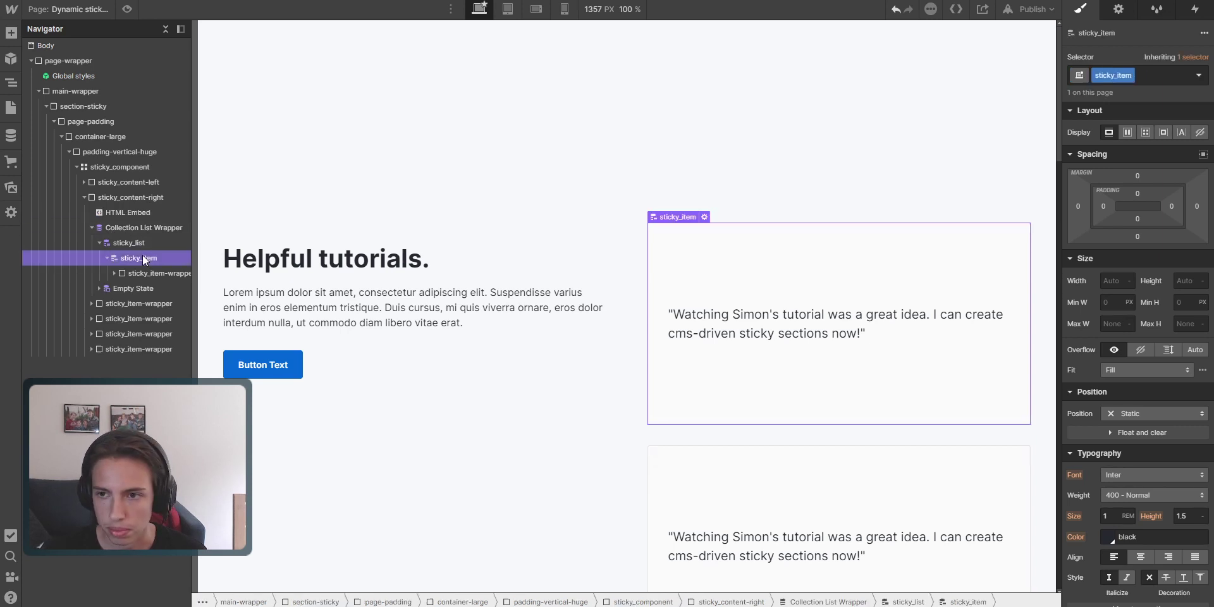
pyautogui.click(147, 268)
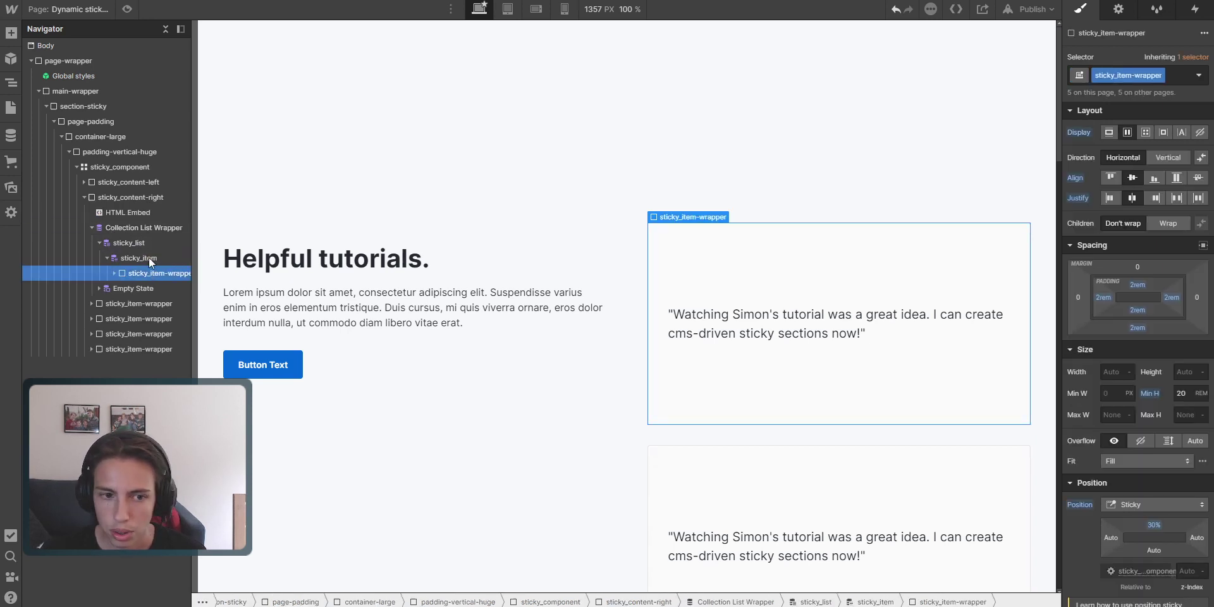
pyautogui.click(149, 257)
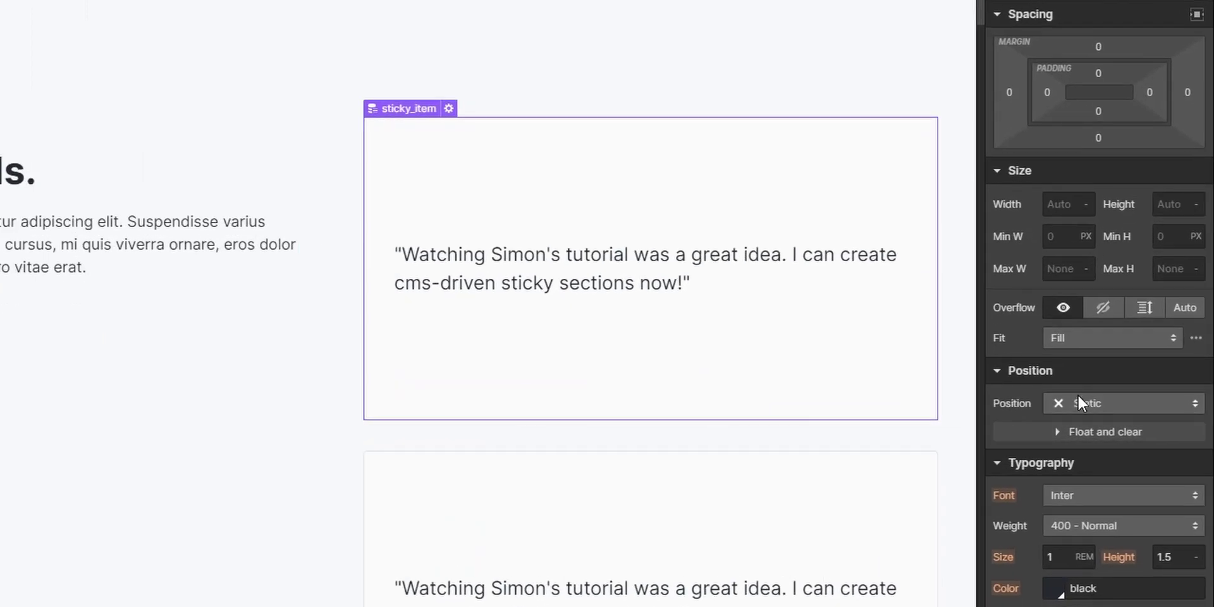
pyautogui.click(1124, 408)
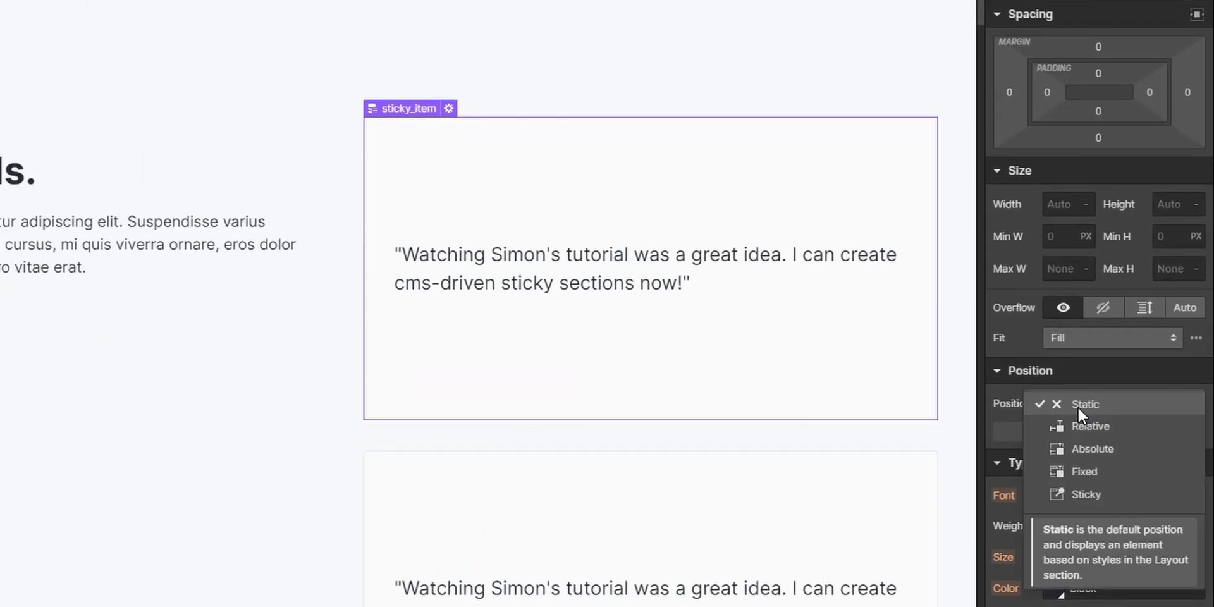
pyautogui.click(1099, 499)
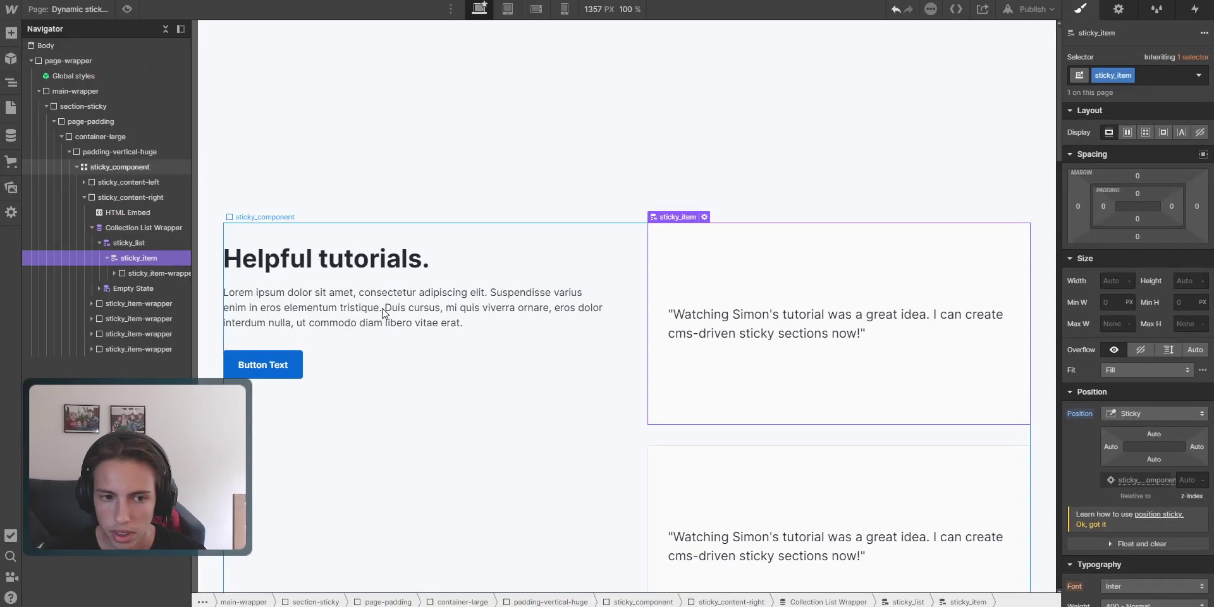
# Step: Delete a static card wrapper, then undo the deletion to restore it
pyautogui.click(168, 303)
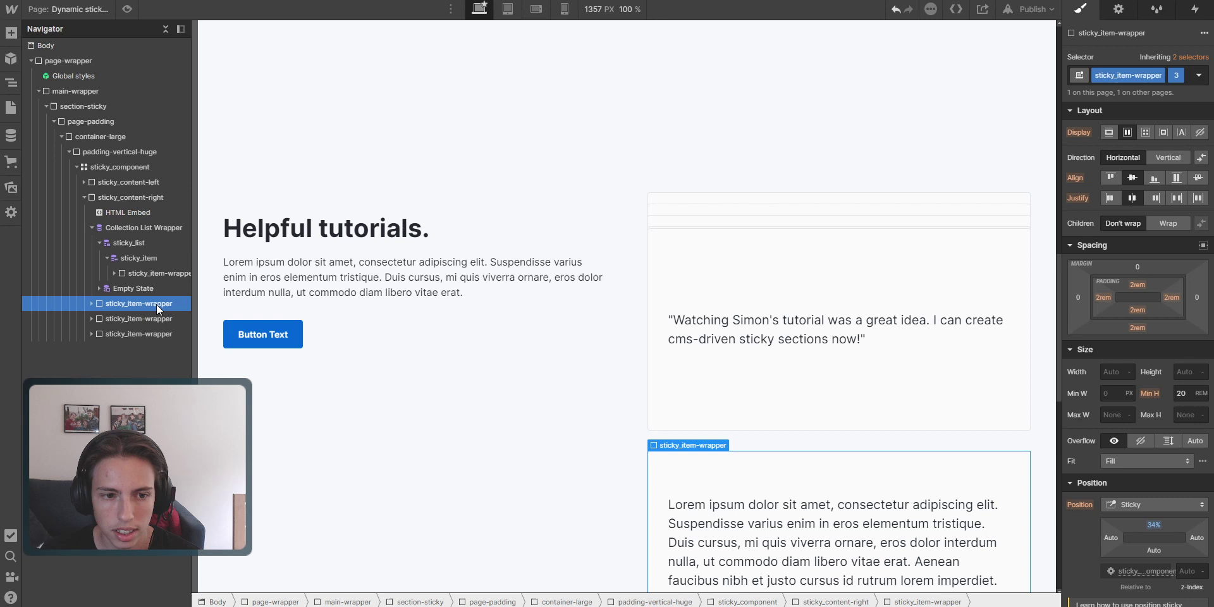
pyautogui.press('Delete')
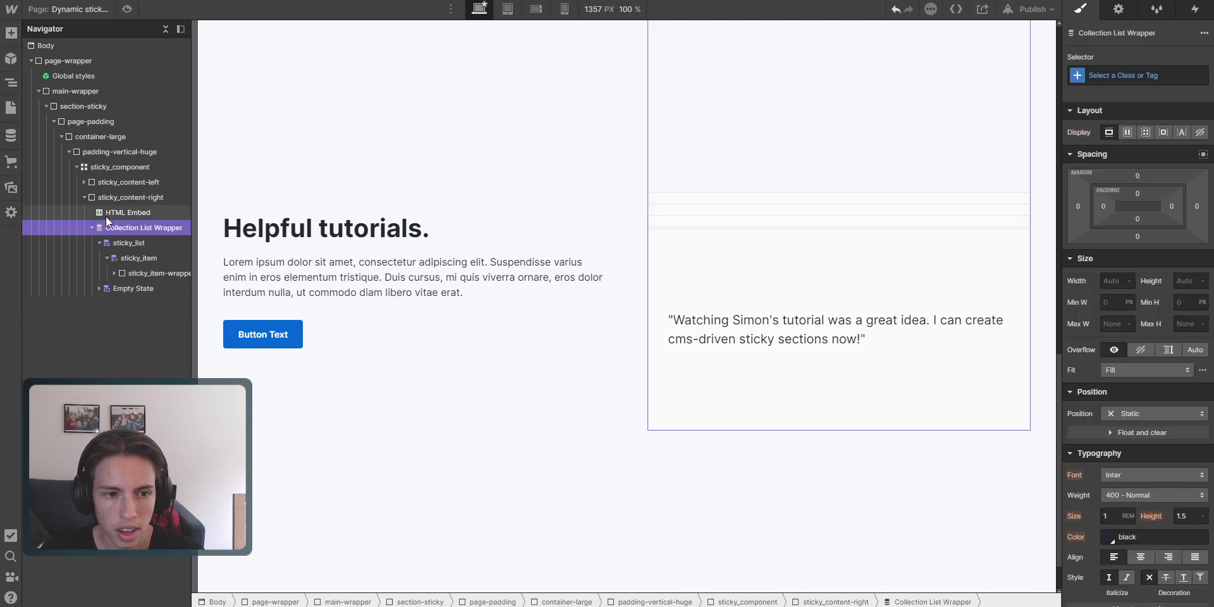
pyautogui.hotkey('ctrl', 'z')
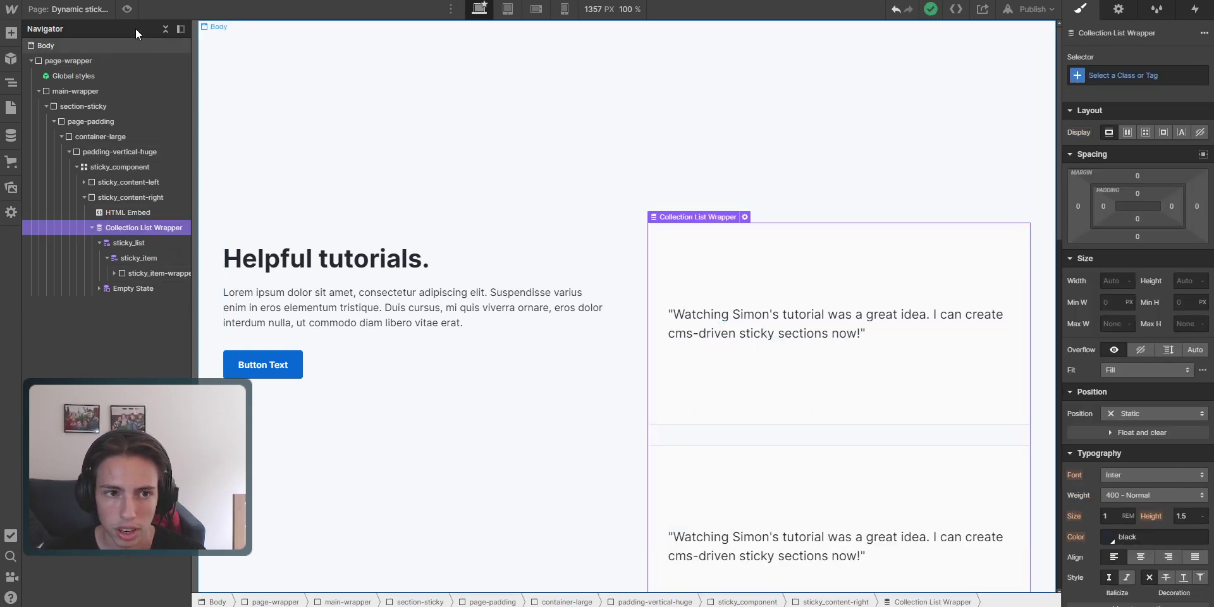
pyautogui.click(127, 9)
pyautogui.scroll(-2, 719, 233)
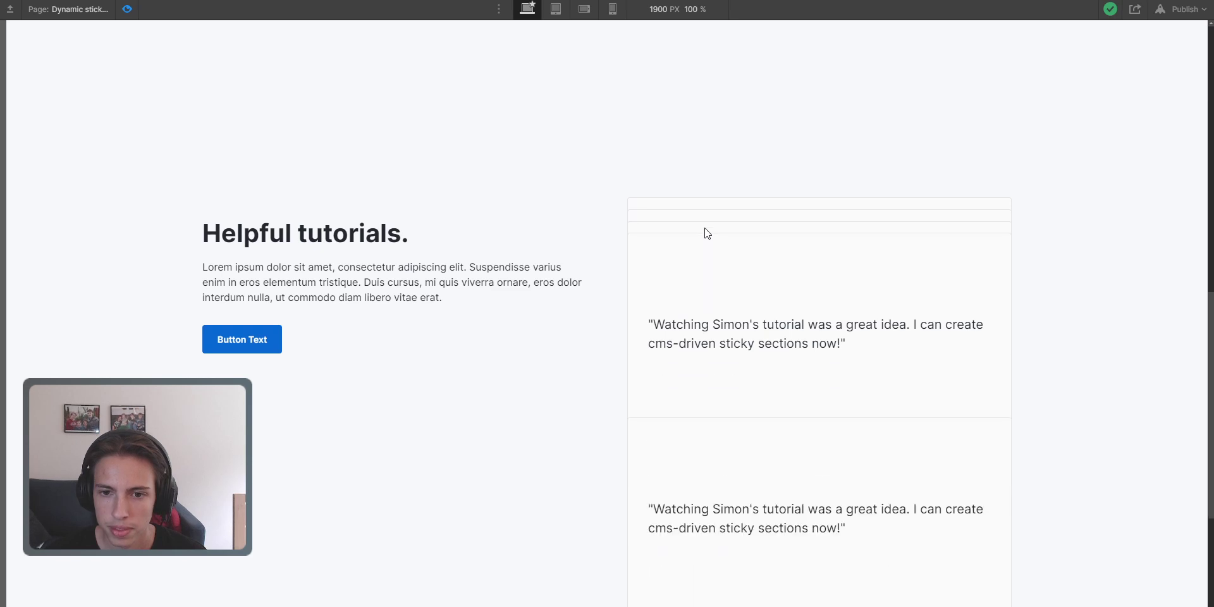
pyautogui.scroll(2, 439, 165)
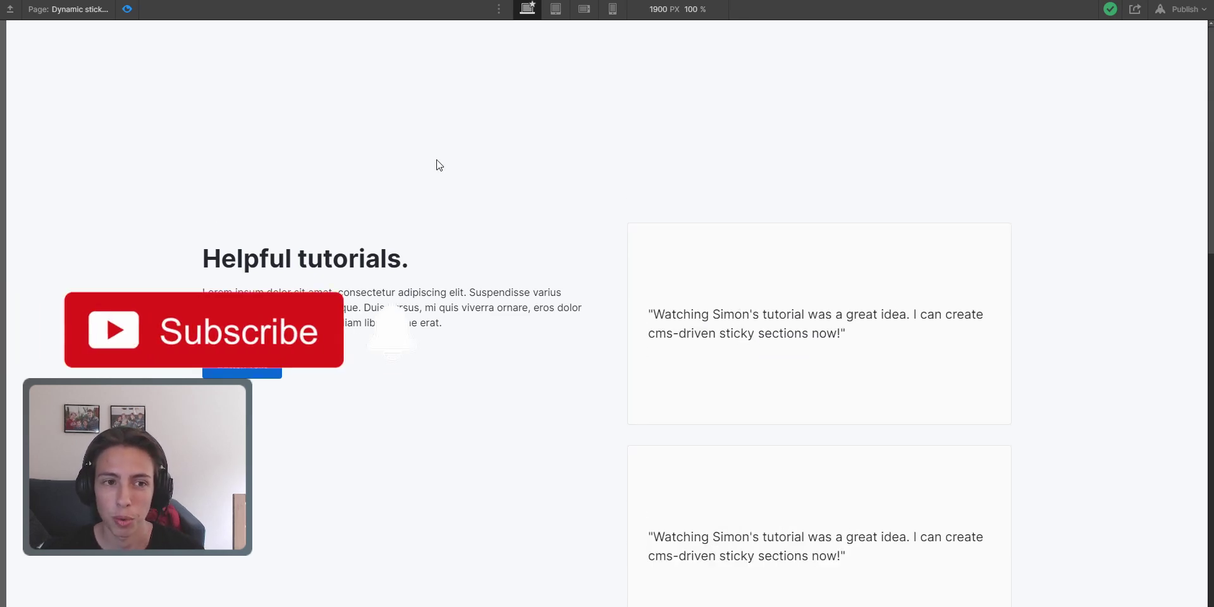
pyautogui.hotkey('ctrl', 'shift', 'p')
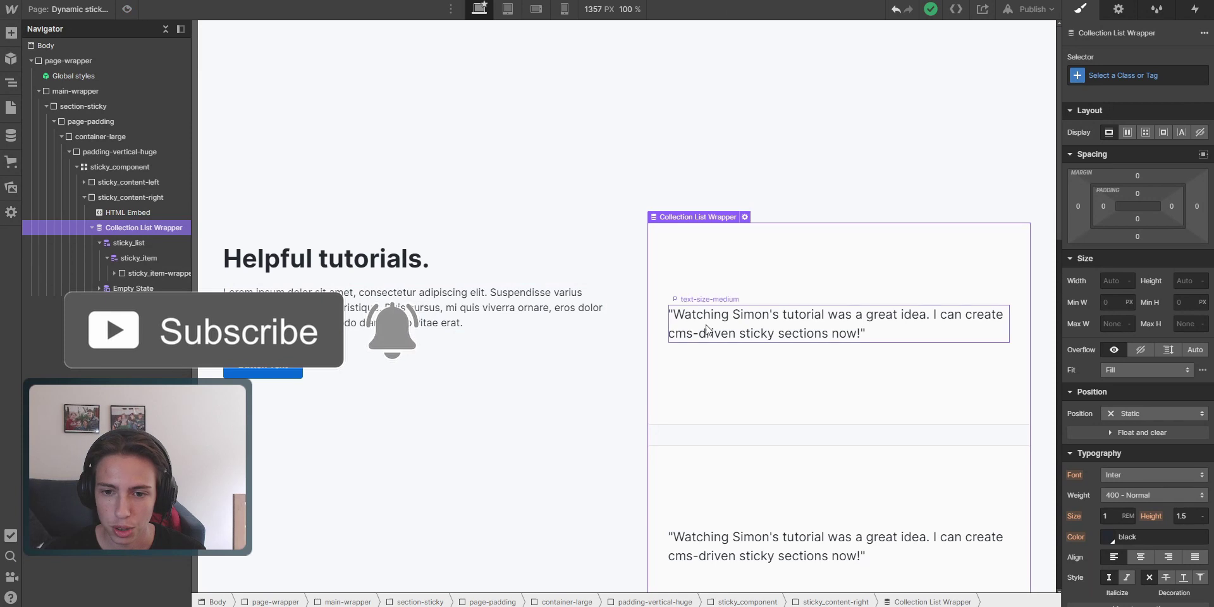
pyautogui.click(727, 326)
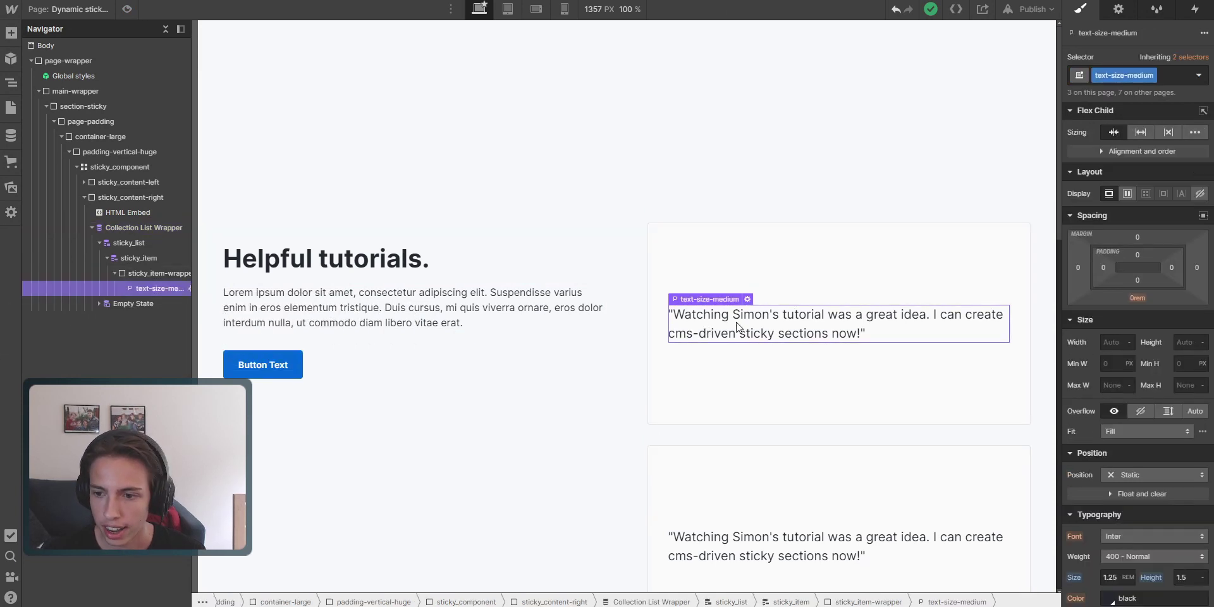
pyautogui.click(796, 556)
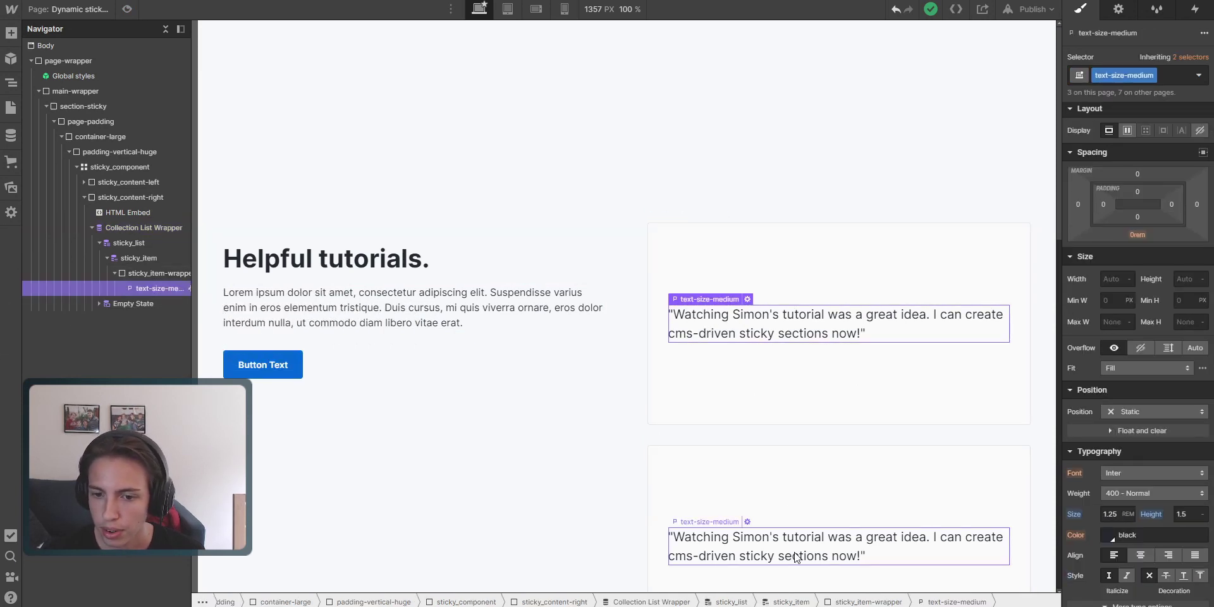
pyautogui.scroll(-1, 783, 482)
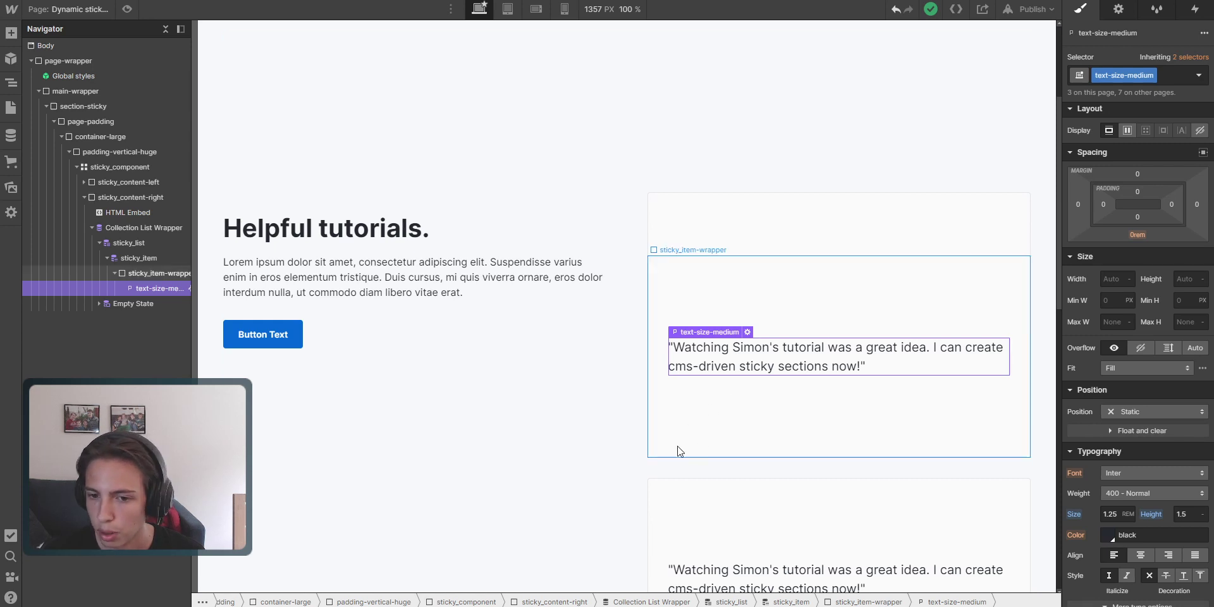
pyautogui.scroll(1, 822, 440)
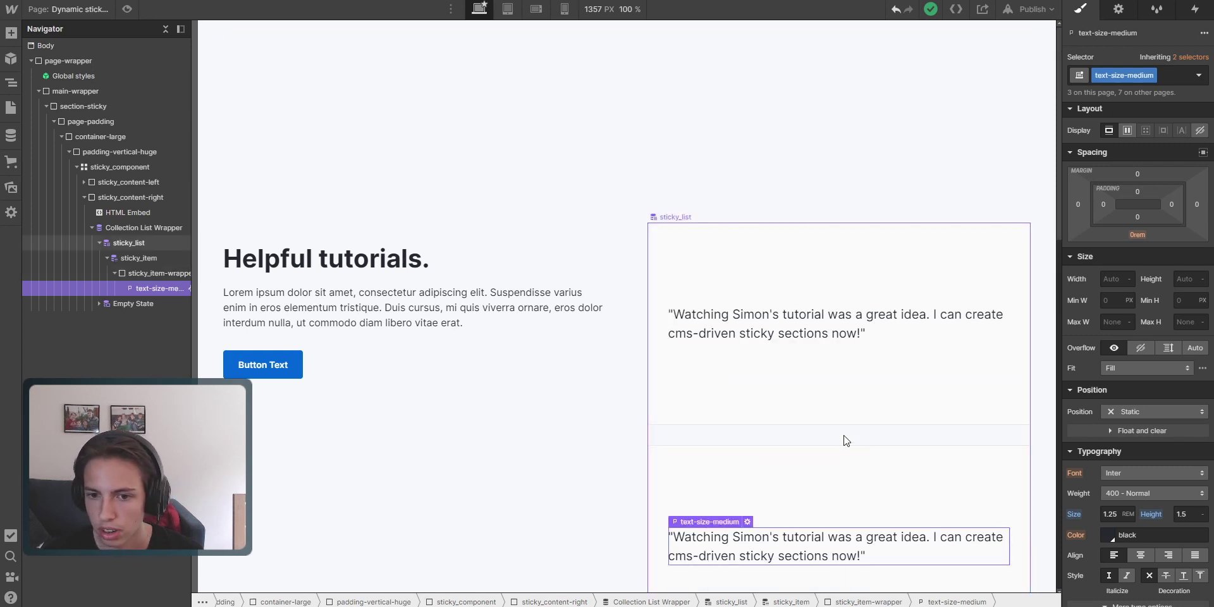
pyautogui.click(733, 376)
pyautogui.click(146, 209)
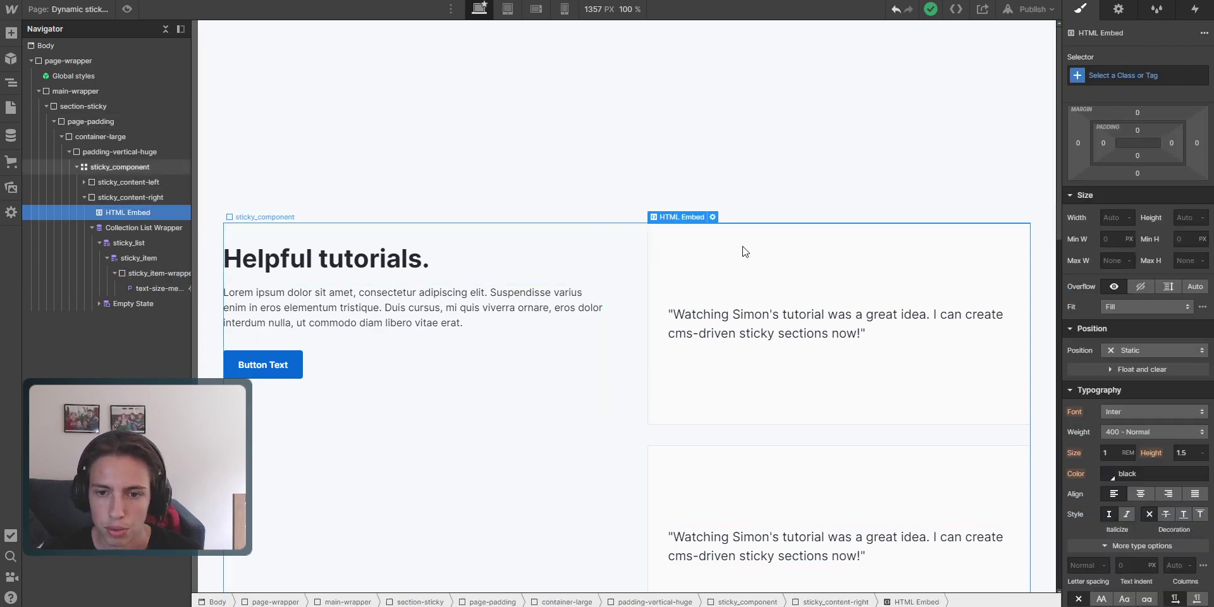
pyautogui.click(712, 218)
pyautogui.scroll(5, 566, 316)
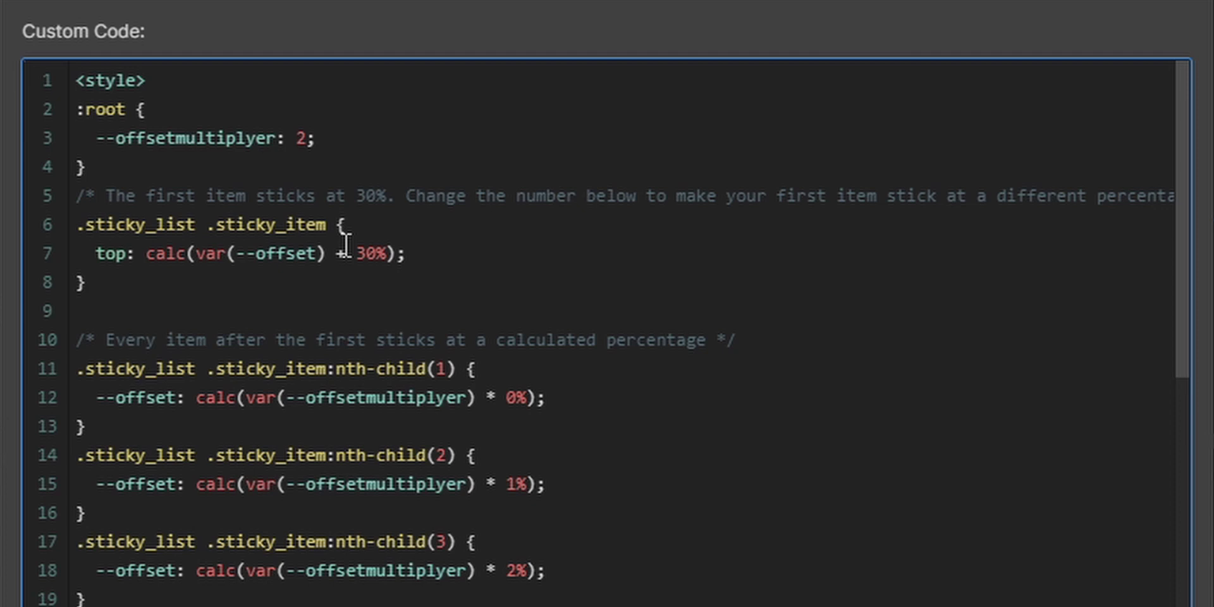
pyautogui.scroll(-4, 198, 198)
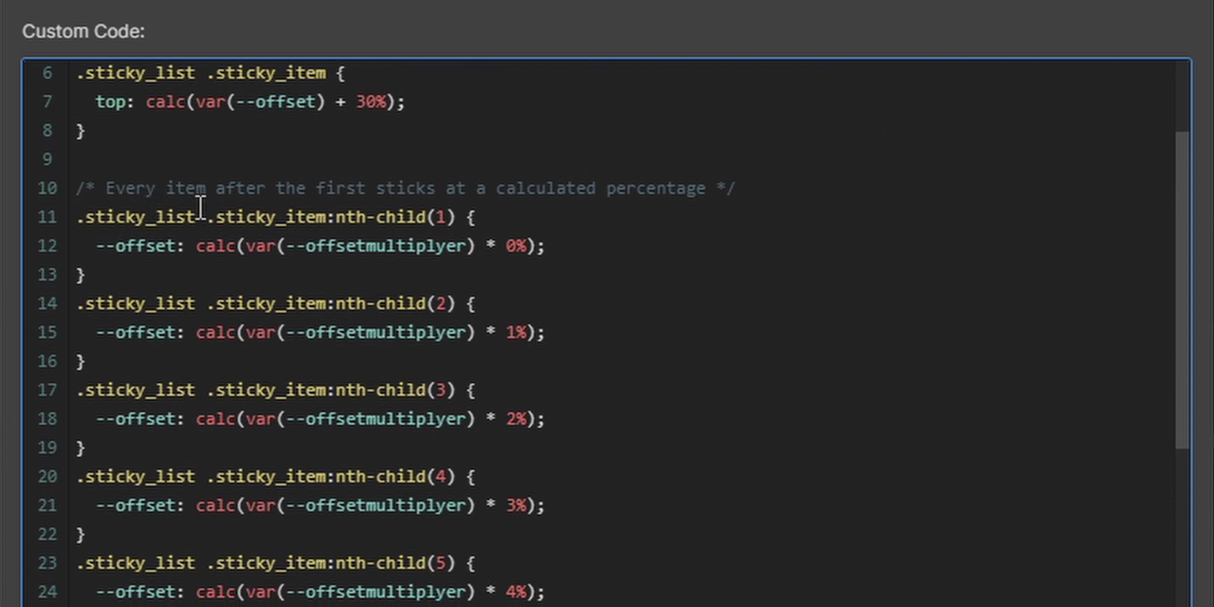
pyautogui.scroll(-5, 291, 278)
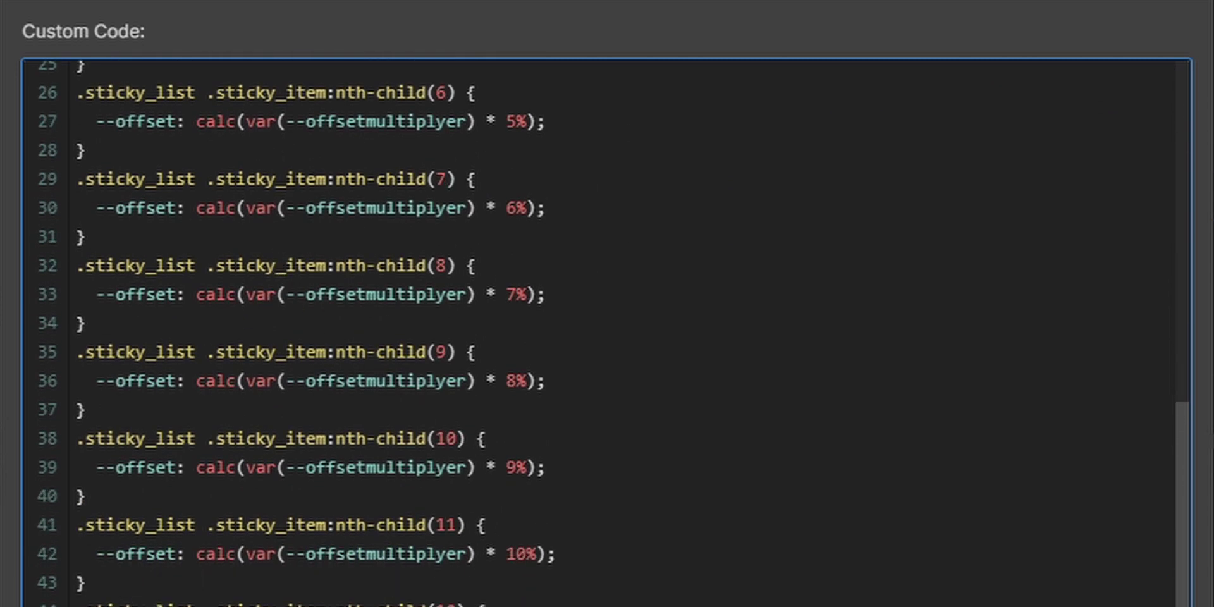
pyautogui.scroll(8, 432, 601)
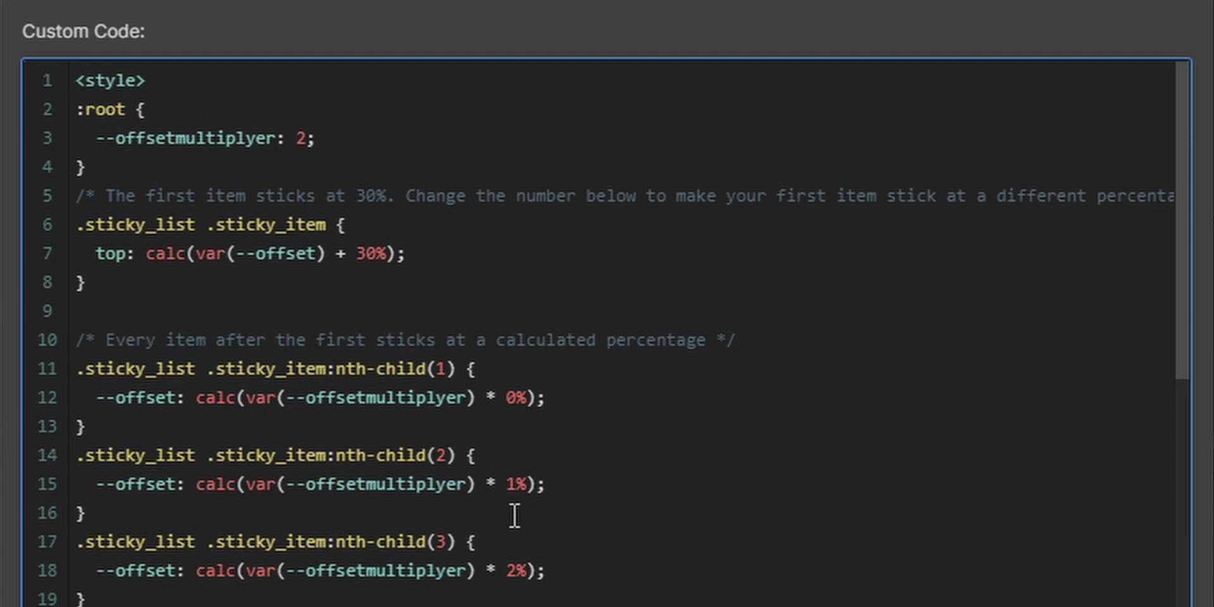
pyautogui.click(308, 135)
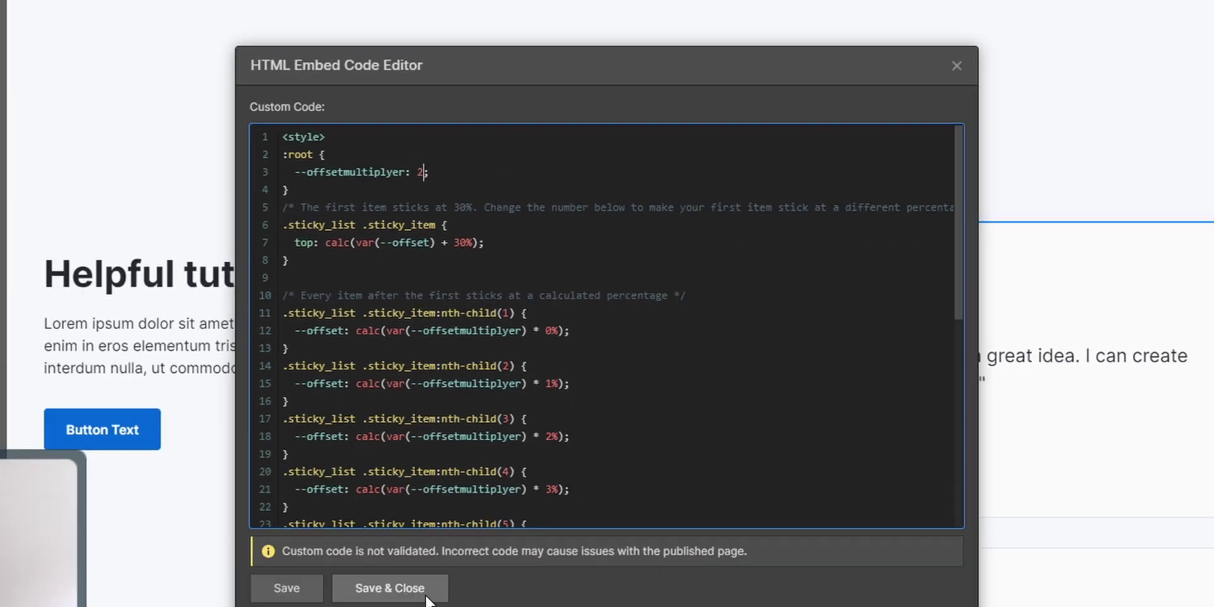
pyautogui.hotkey('ctrl', 's')
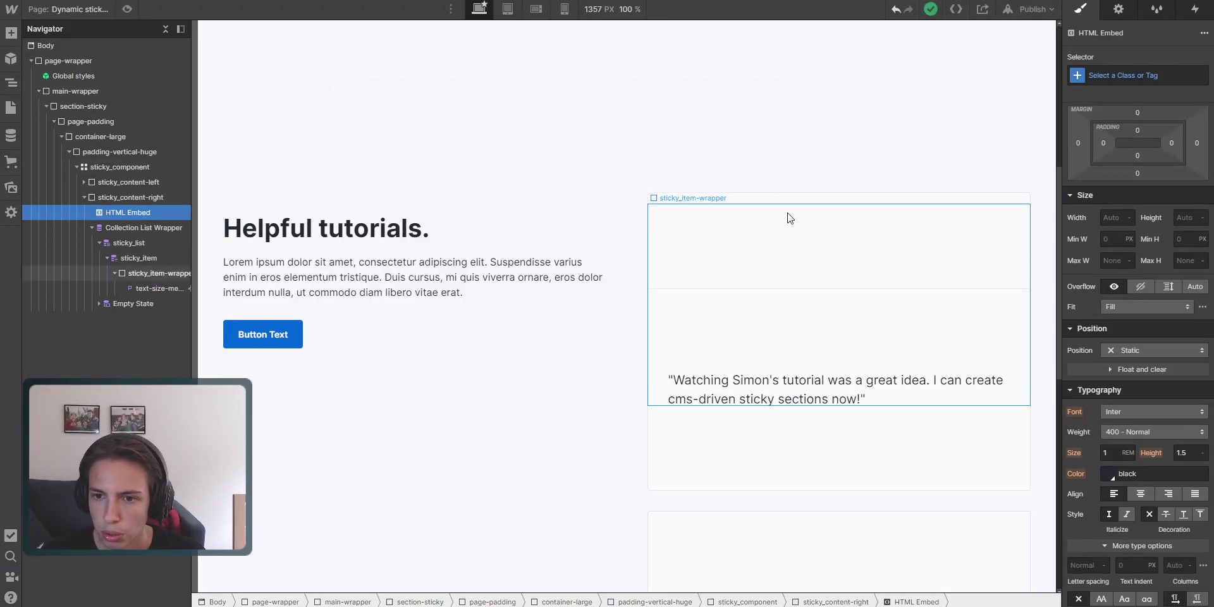
# Step: Change --offsetmultiplyer in the embed's CSS from 2 to 4 and check the canvas
pyautogui.doubleClick(771, 272)
pyautogui.click(479, 170)
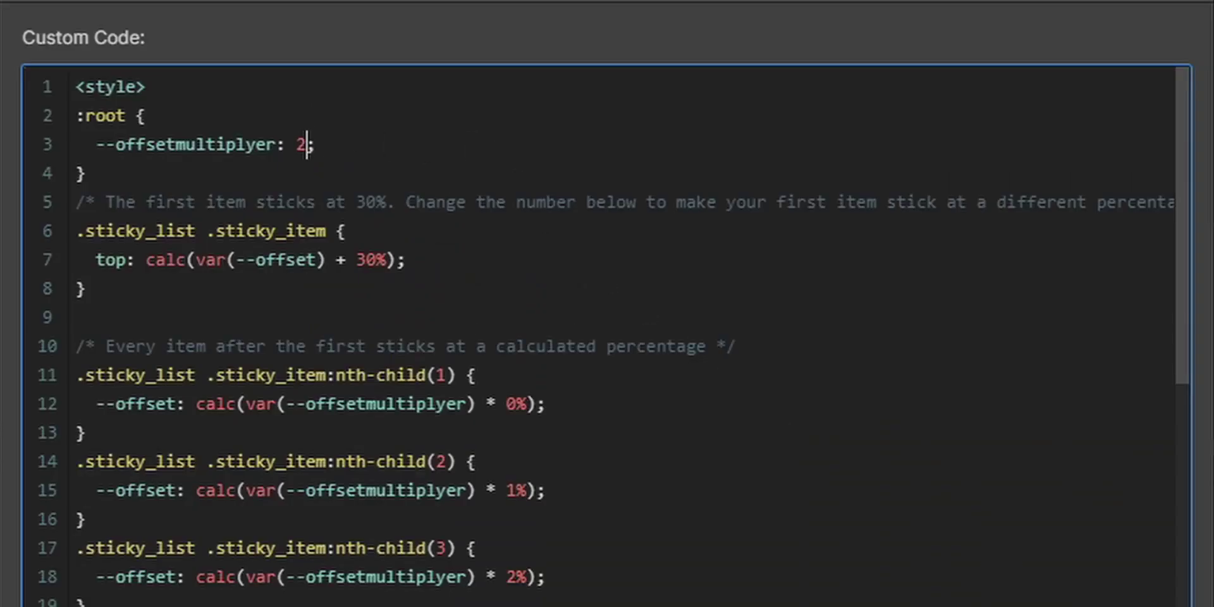
pyautogui.press('BackSpace')
pyautogui.write('4')
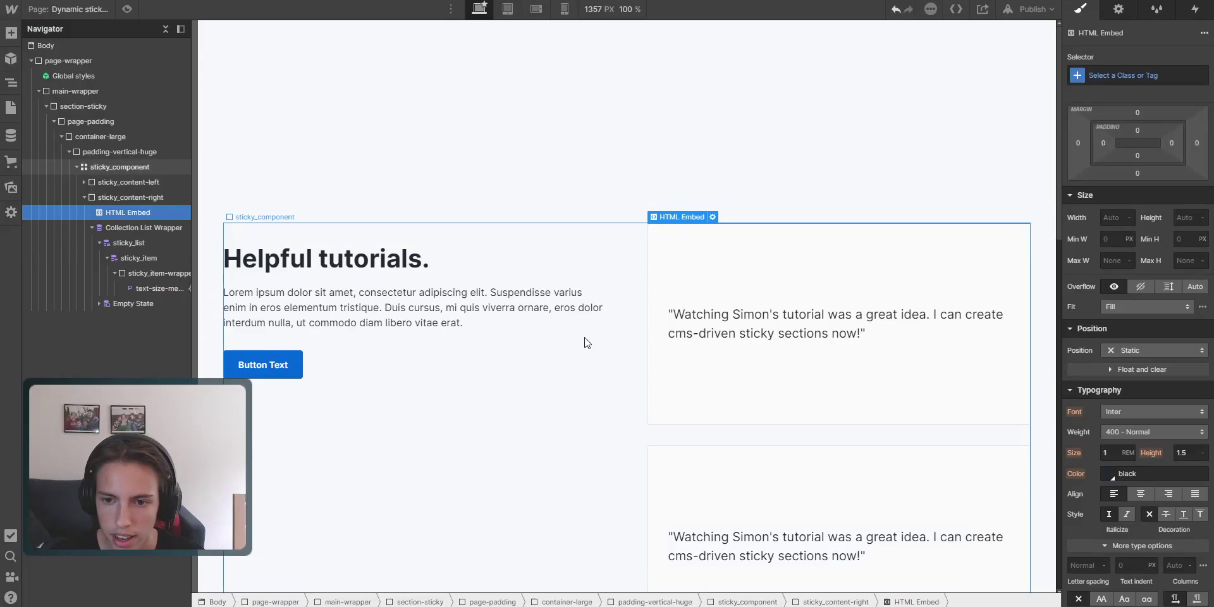
pyautogui.scroll(-1, 325, 143)
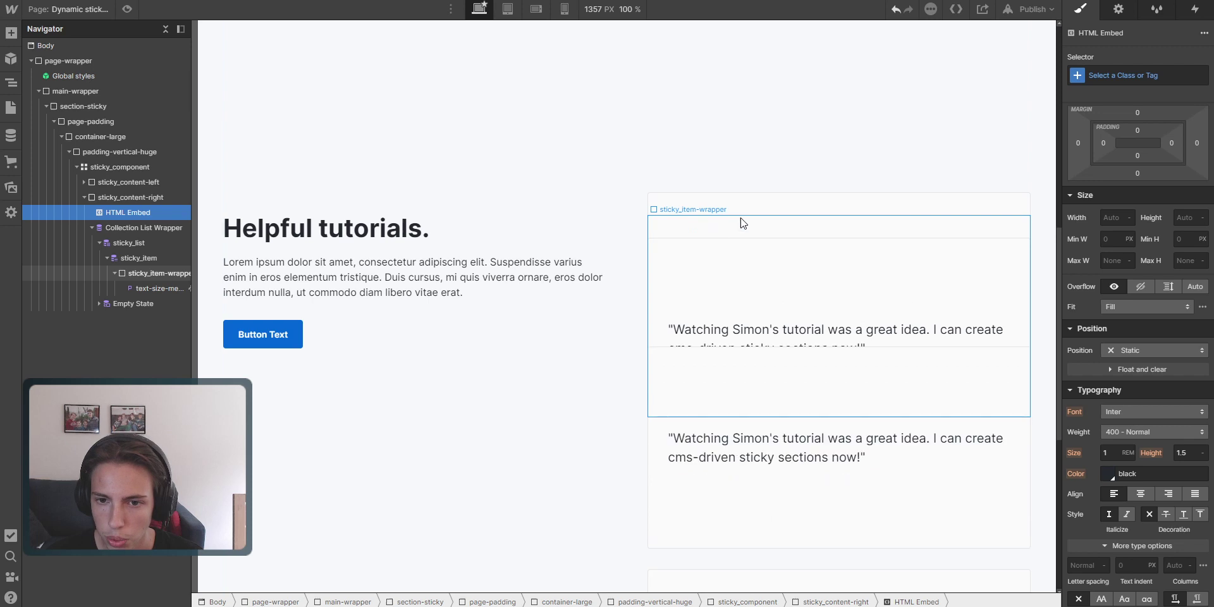
pyautogui.scroll(2, 743, 223)
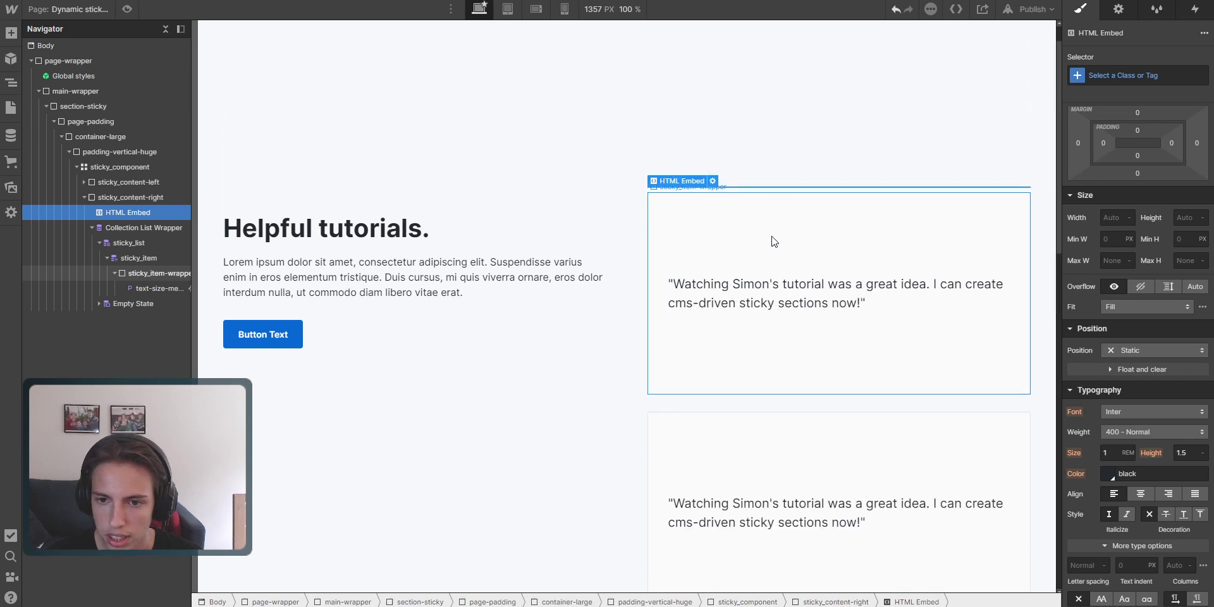
pyautogui.scroll(1, 774, 241)
# Step: Reopen the embed code and set --offsetmultiplyer back to 2
pyautogui.doubleClick(774, 240)
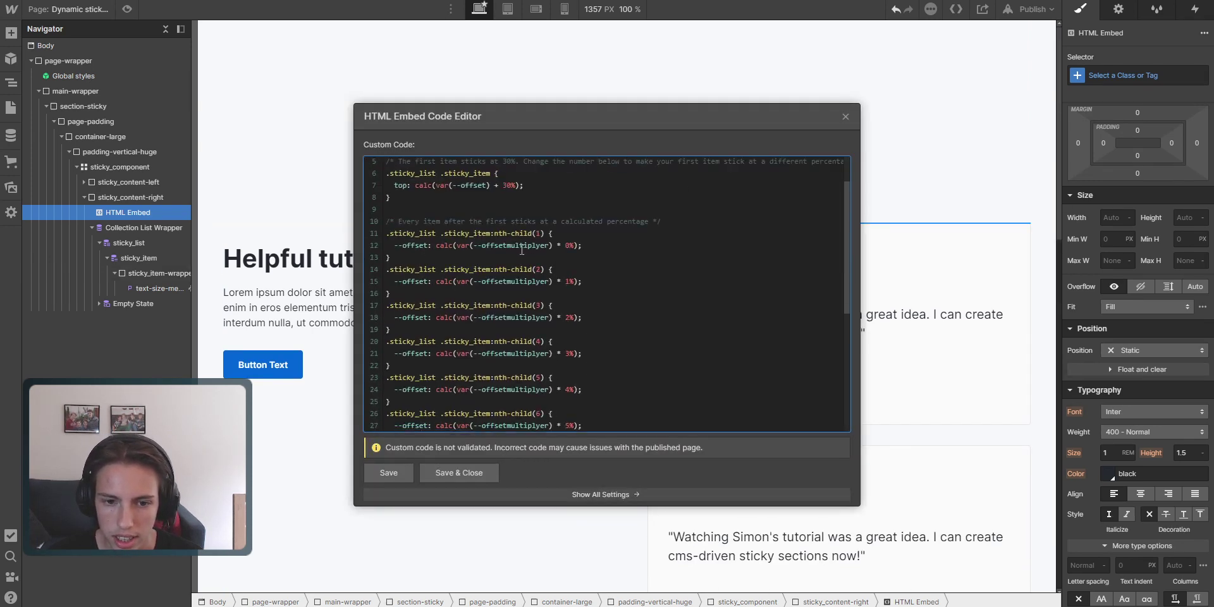
pyautogui.scroll(2, 522, 249)
pyautogui.click(482, 185)
pyautogui.write('2;')
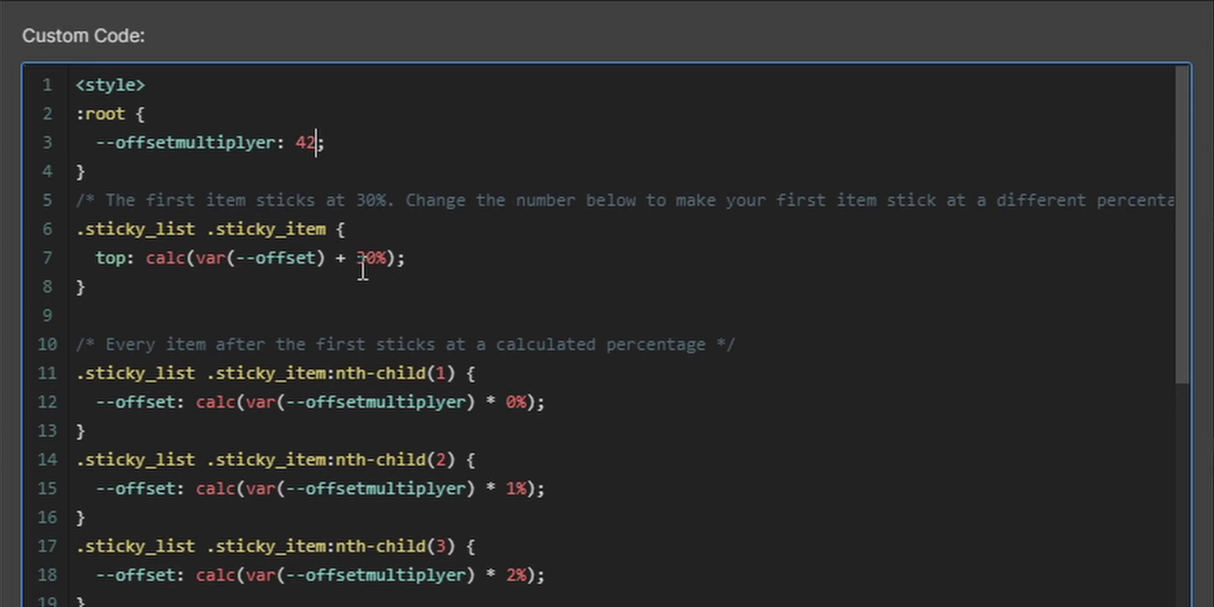
pyautogui.press('BackSpace')
pyautogui.press('BackSpace')
pyautogui.write('2')
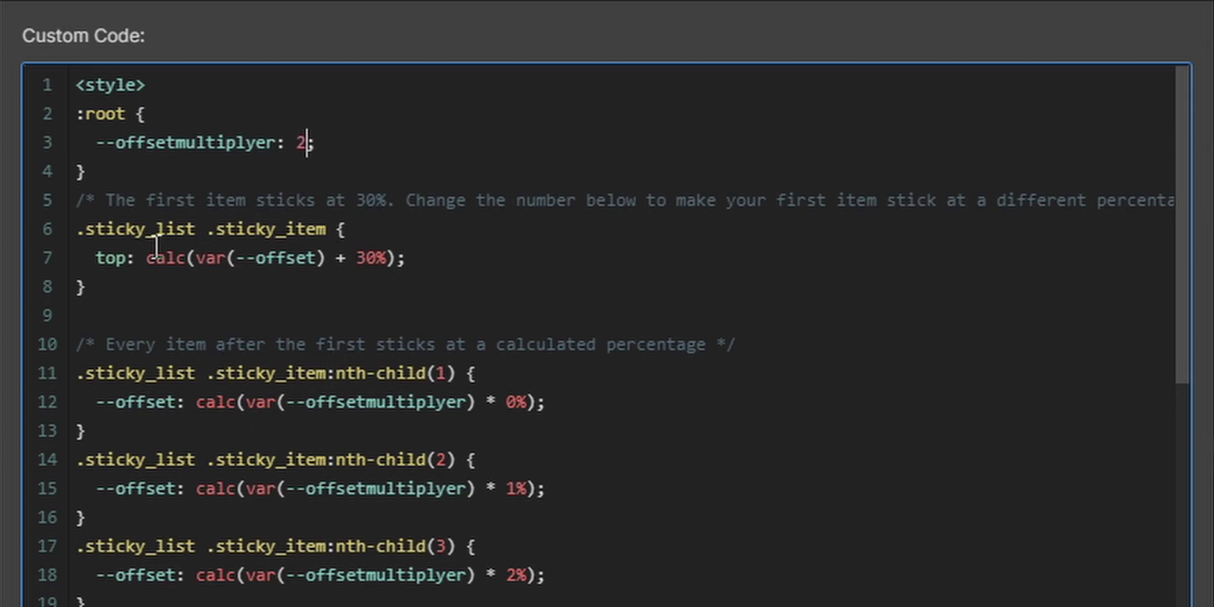
pyautogui.click(364, 248)
# Step: Select sticky_item and the HTML Embed, then review the embed's custom CSS
pyautogui.press('Right')
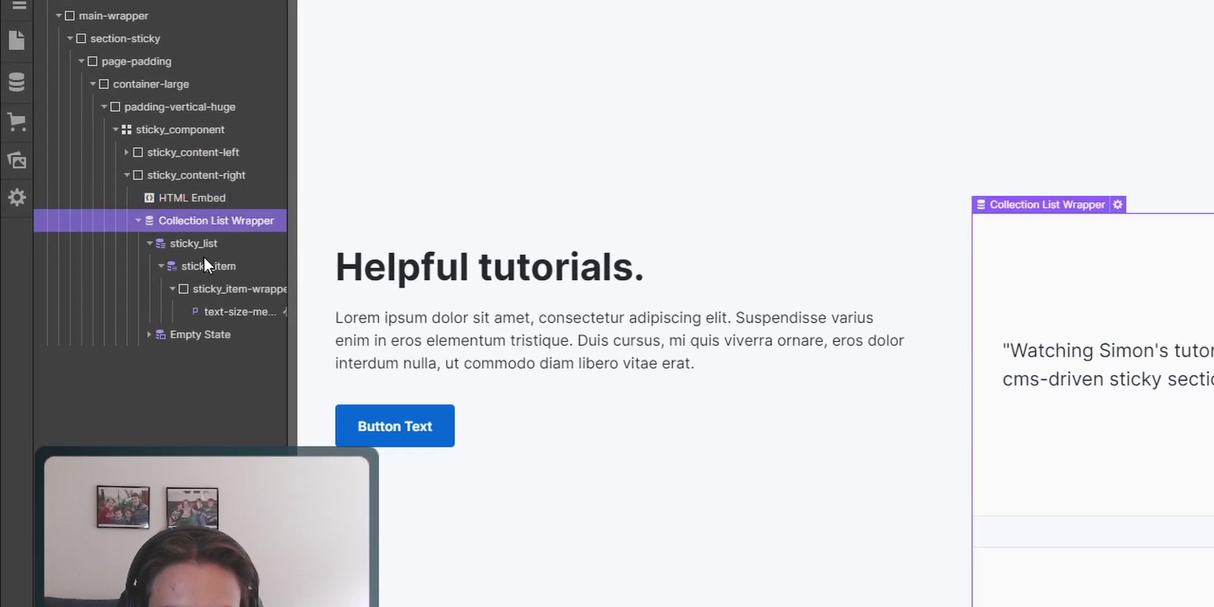
pyautogui.click(208, 262)
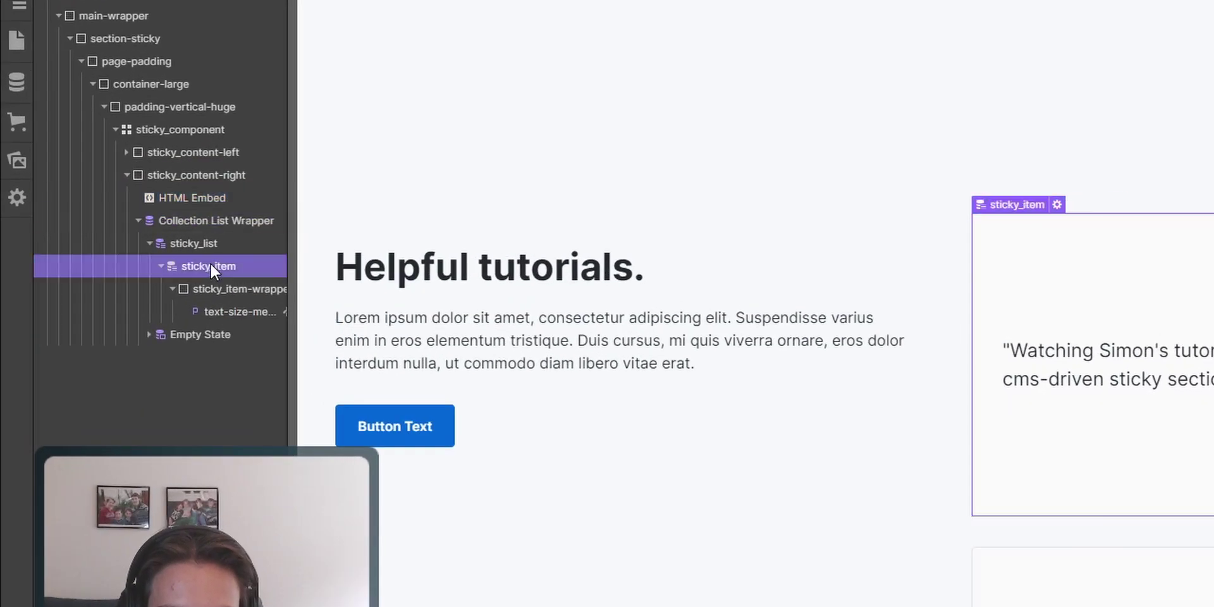
pyautogui.click(198, 189)
pyautogui.click(1065, 205)
pyautogui.scroll(8, 299, 387)
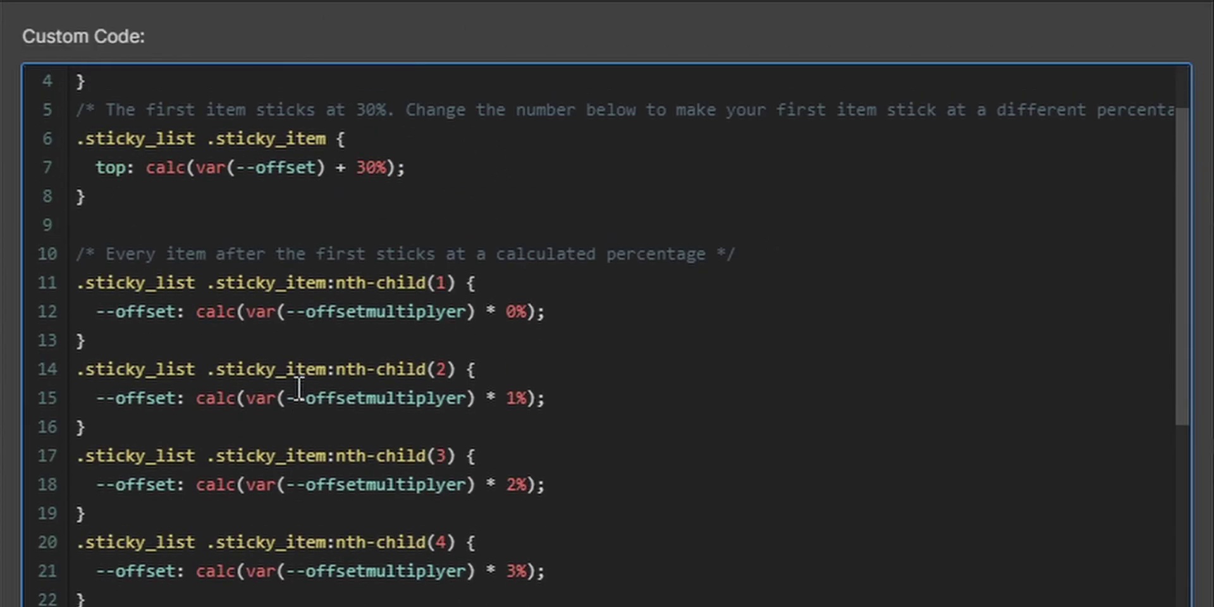
pyautogui.scroll(2, 299, 388)
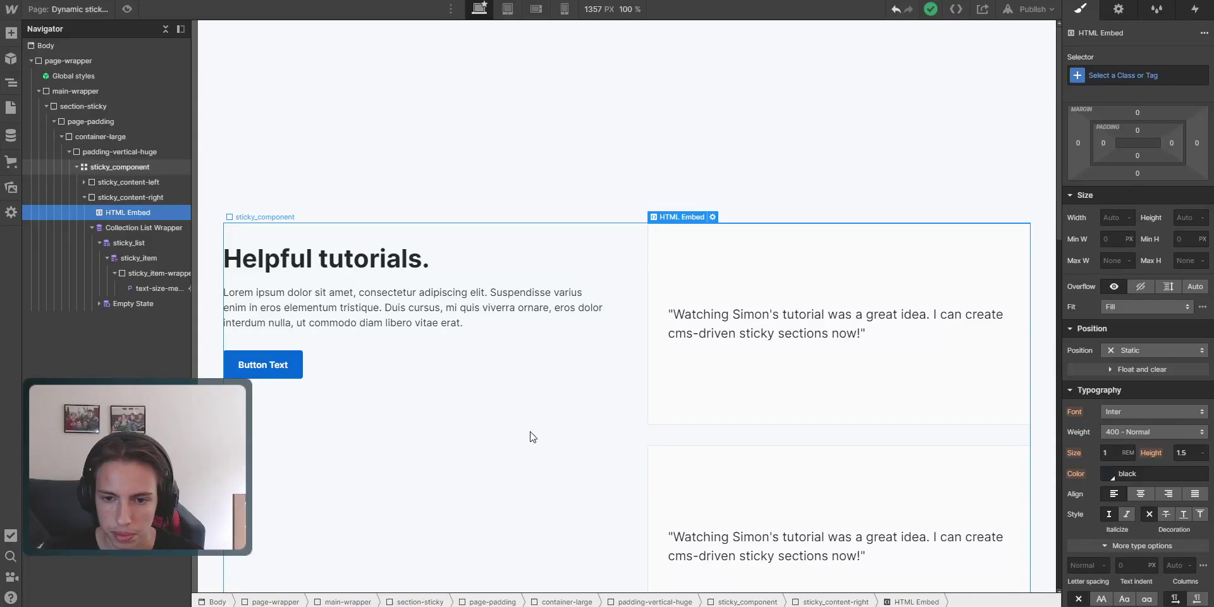
# Step: Preview the page to check the stacked testimonial cards, then return to the Designer
pyautogui.click(128, 9)
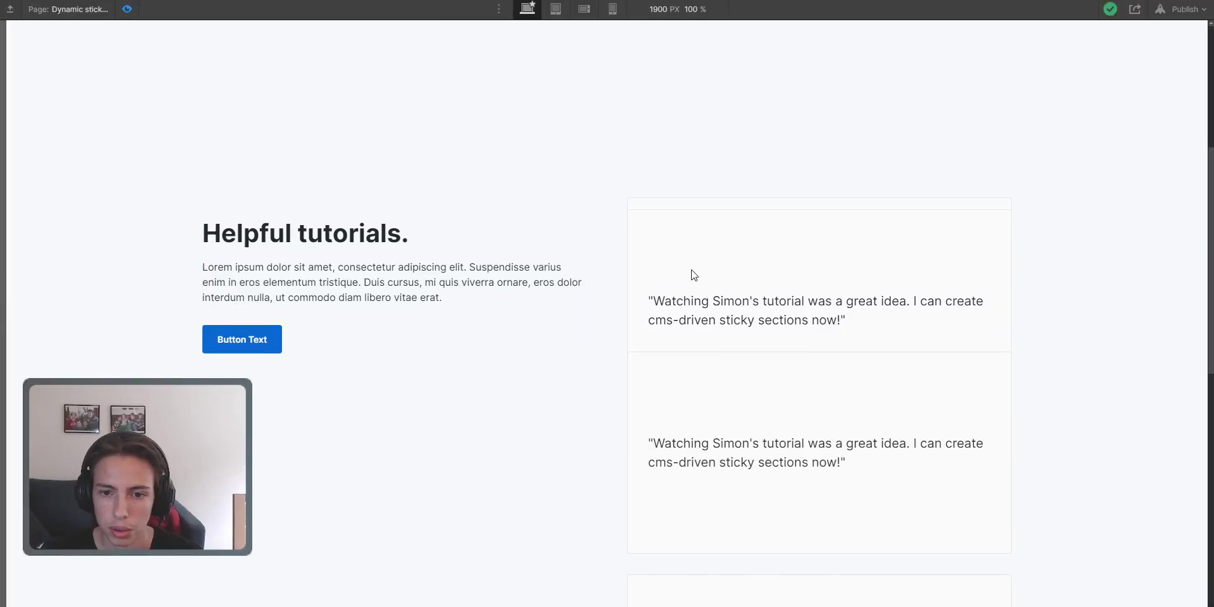
pyautogui.scroll(2, 809, 354)
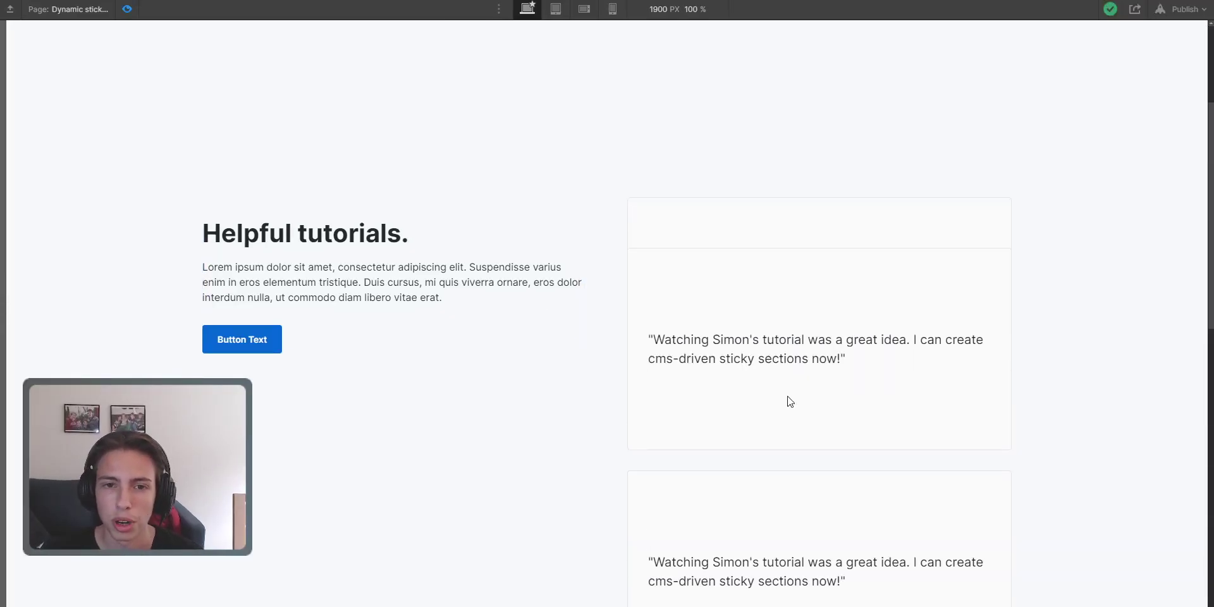
pyautogui.click(129, 9)
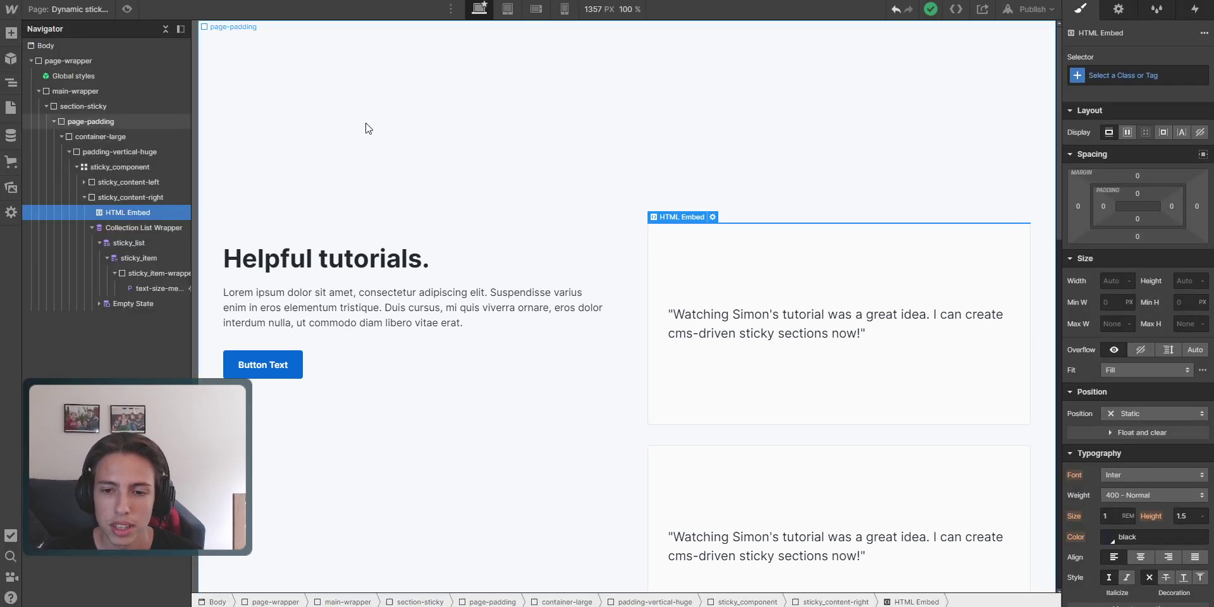